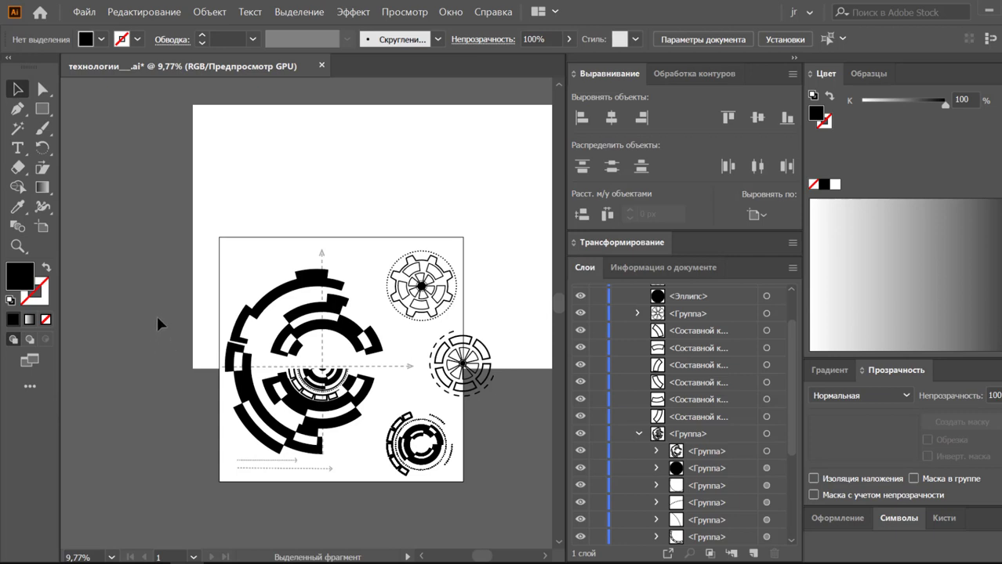
Step: Move the white rectangle off to the right edge of the artboard
scroll(156, 312, "down", 1)
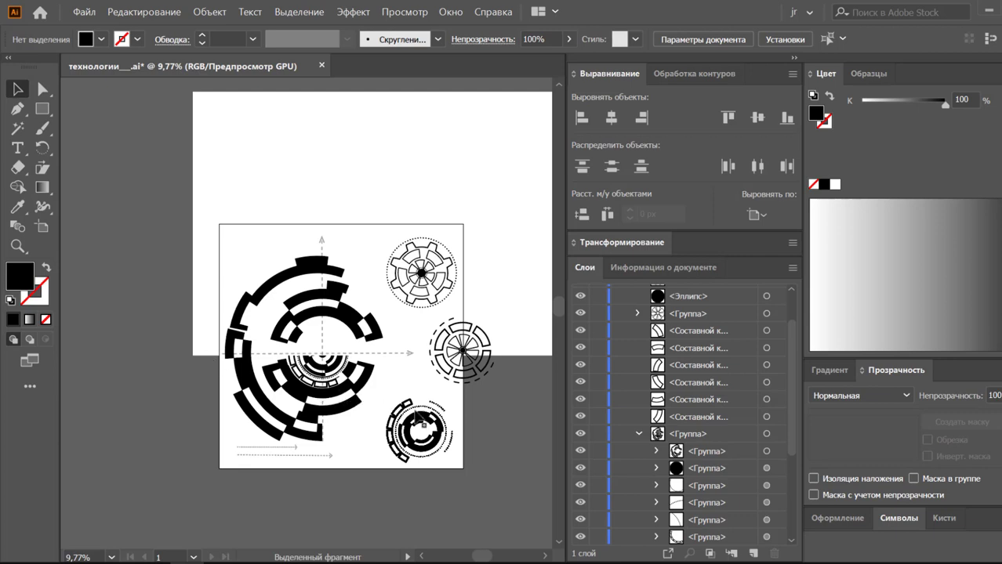
left_click(449, 302)
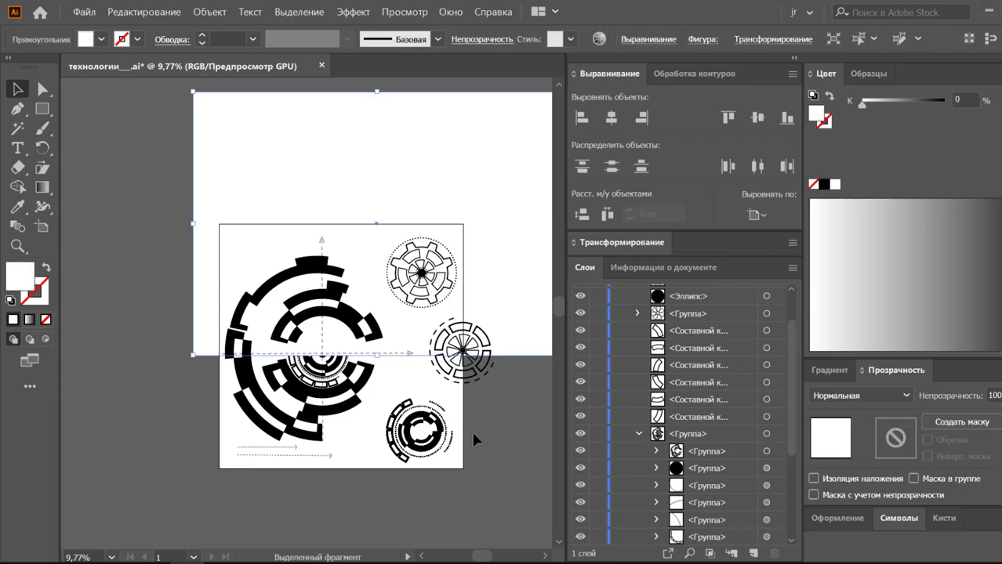
left_click(480, 425)
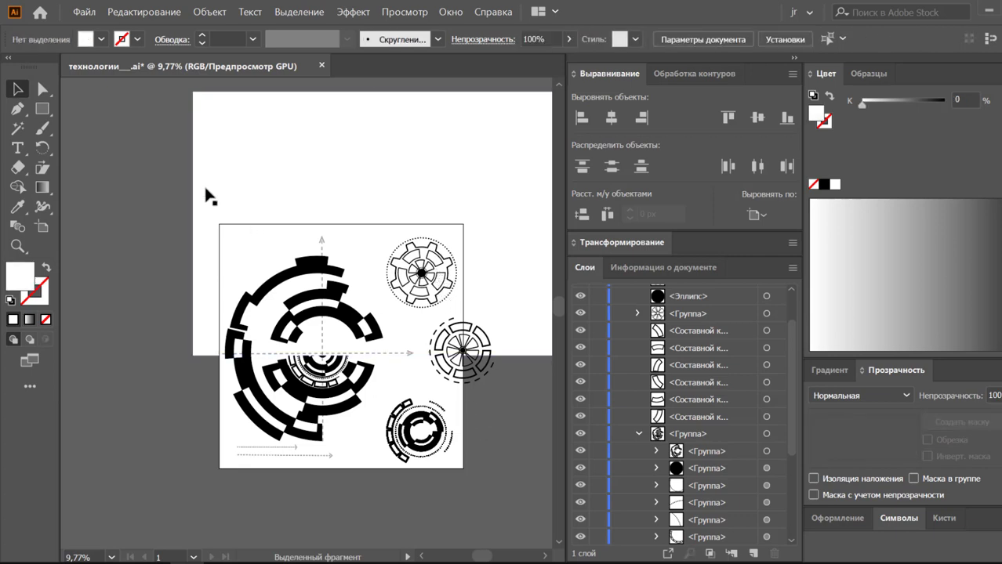
left_click(206, 137)
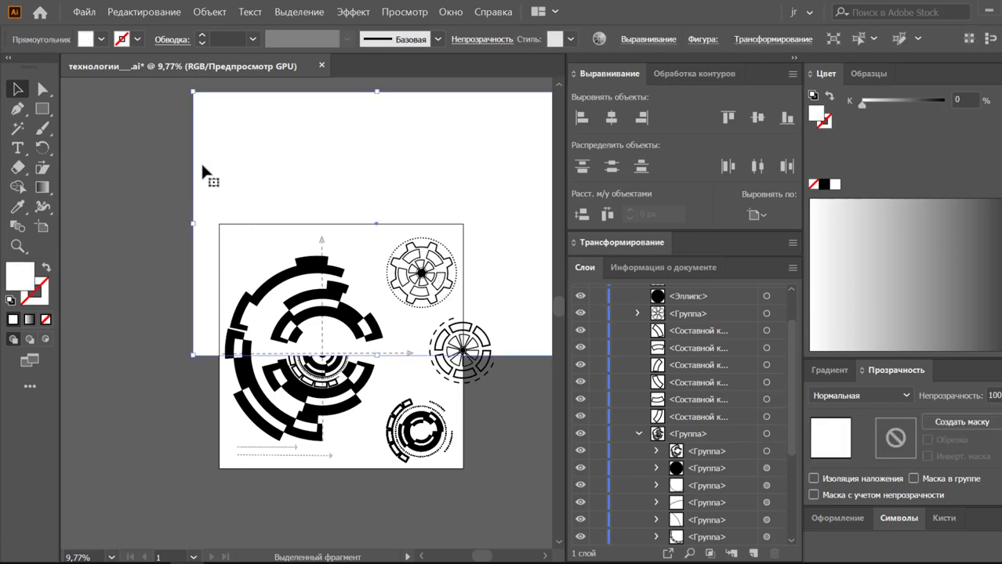
left_click_drag(202, 172, 520, 281)
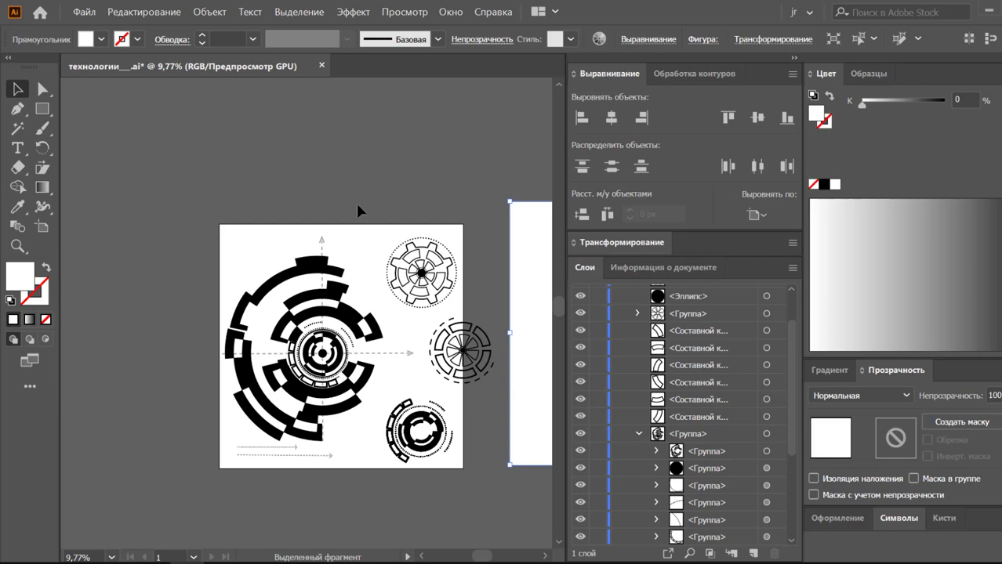
left_click_drag(356, 206, 376, 241)
left_click_drag(258, 225, 275, 233)
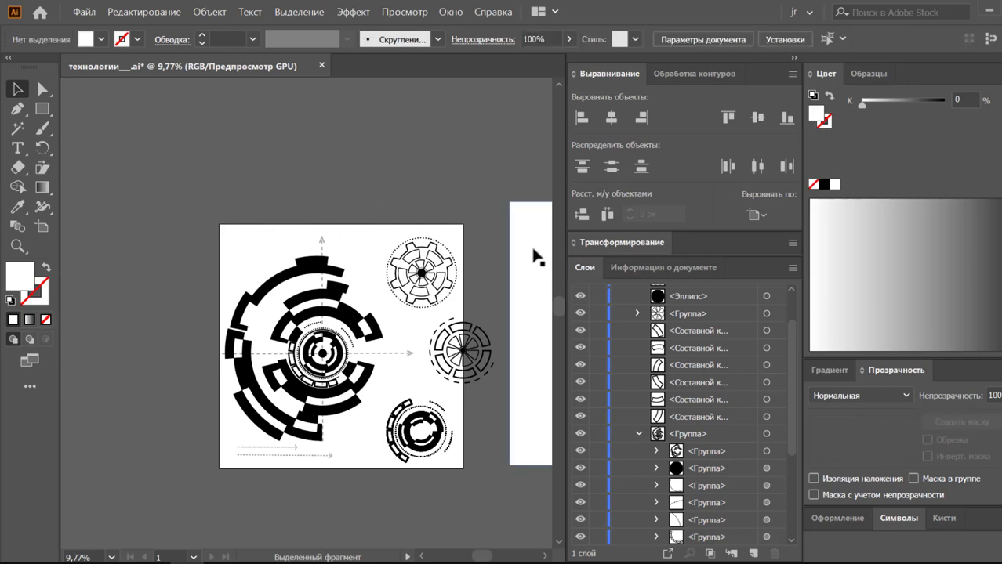
left_click_drag(536, 257, 433, 218)
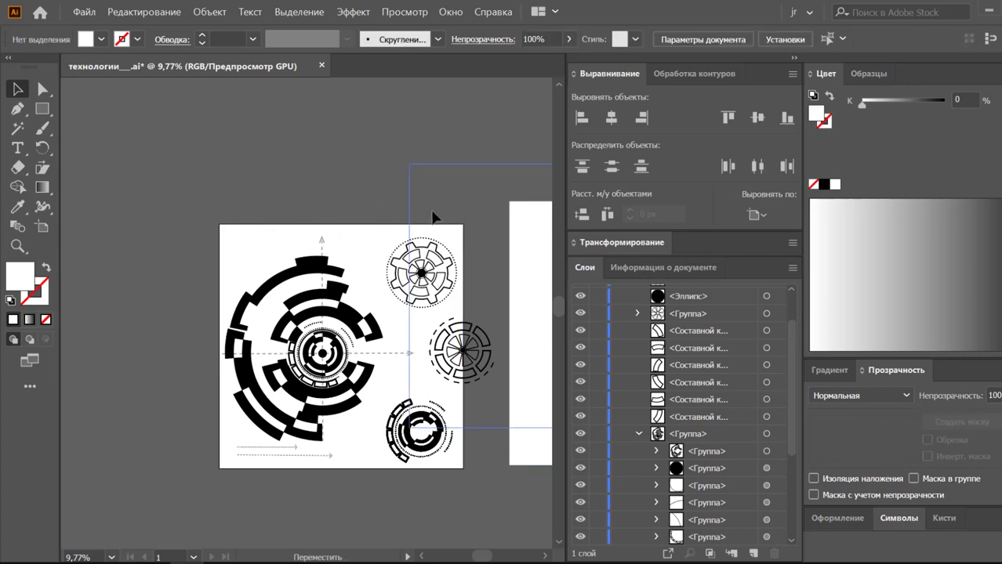
Step: Collapse the expanded group in Layers and target the gear arc, lower-right group and white rectangle
left_click(638, 434)
scroll(701, 349, "up", 3)
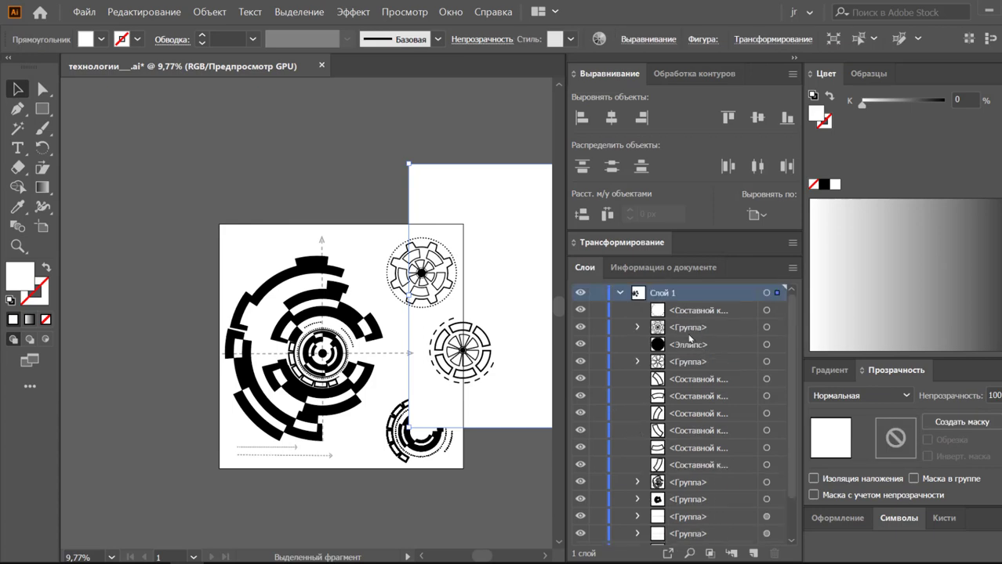
scroll(678, 382, "down", 3)
left_click(766, 416)
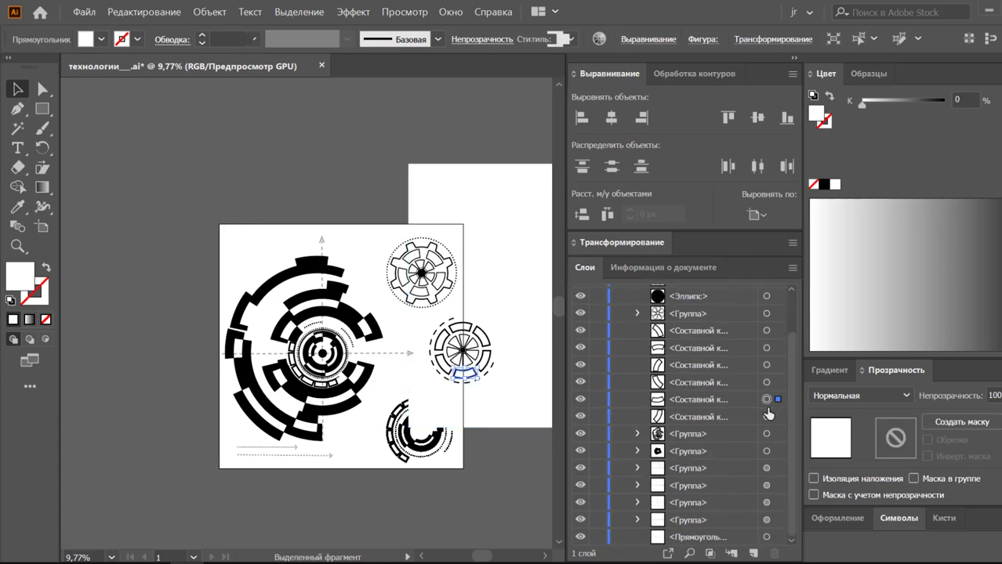
left_click(767, 450)
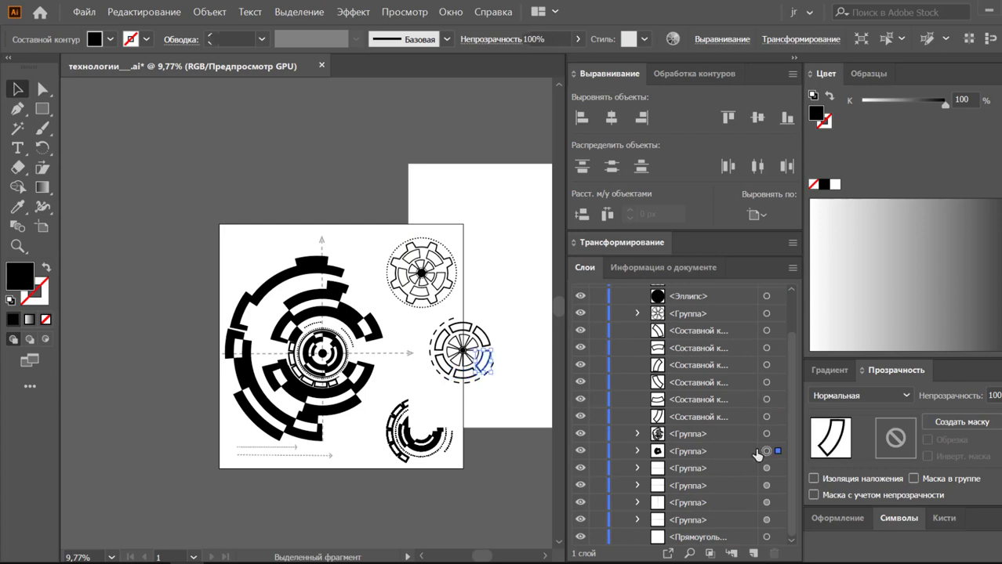
left_click(767, 537)
Step: Drag the white rectangle over the whole artboard, toggle its visibility to compare, then select it
left_click_drag(453, 181, 199, 229)
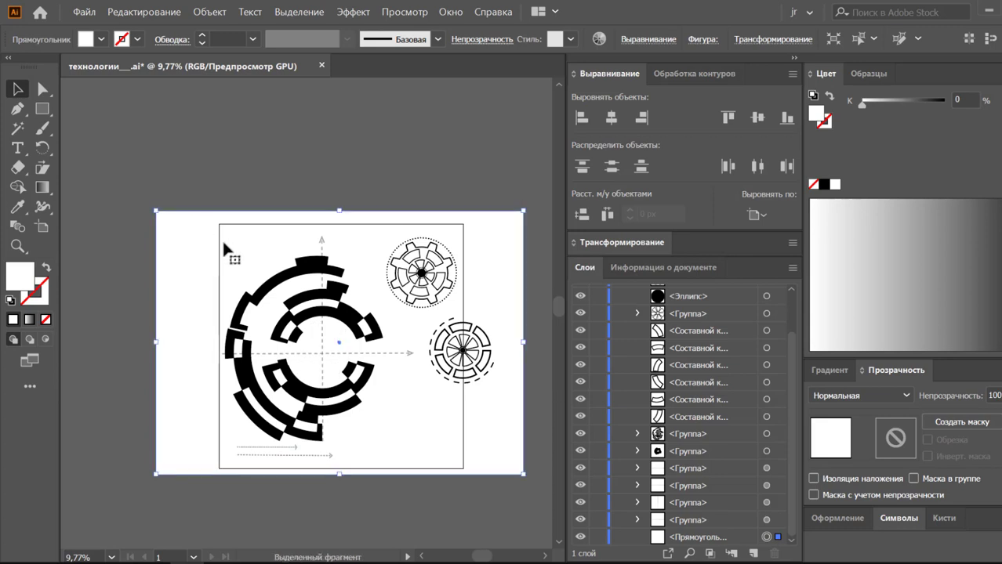
left_click(580, 537)
left_click(580, 537)
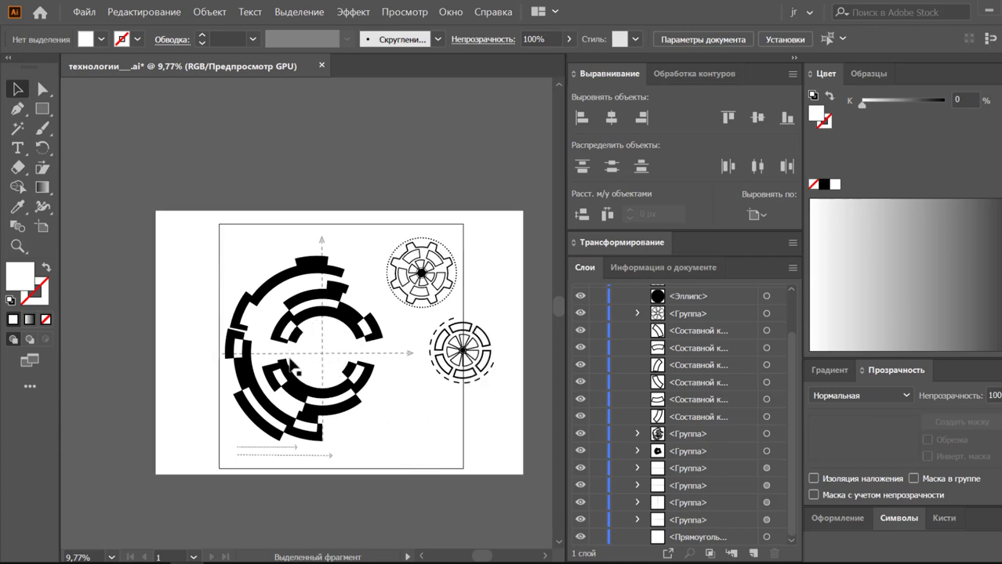
left_click(581, 538)
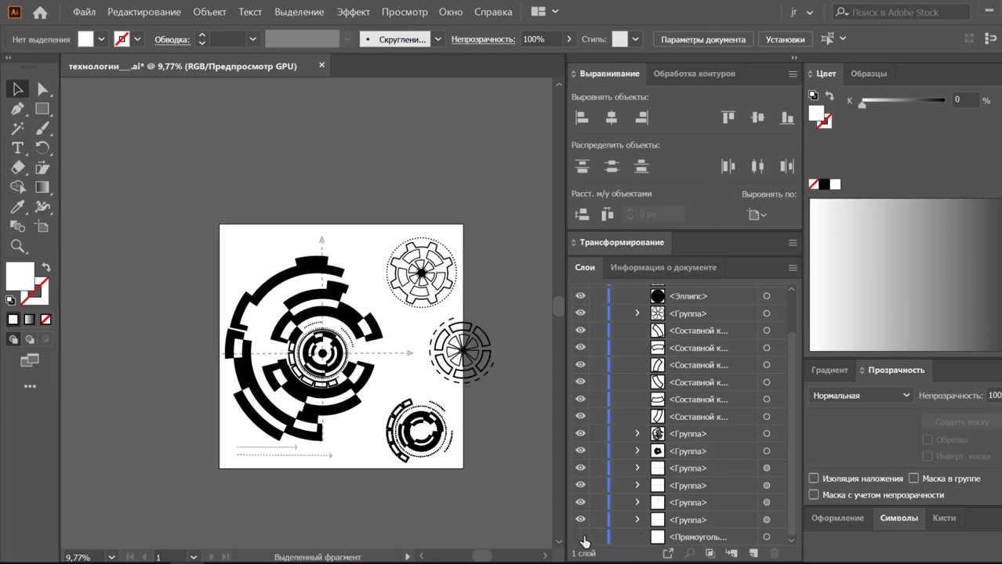
left_click(581, 537)
left_click(581, 538)
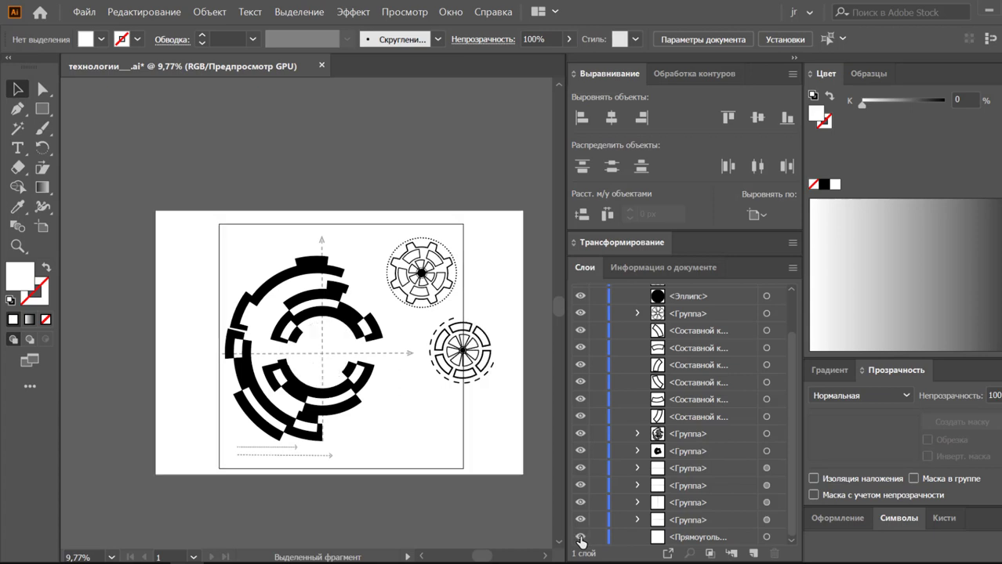
left_click(581, 538)
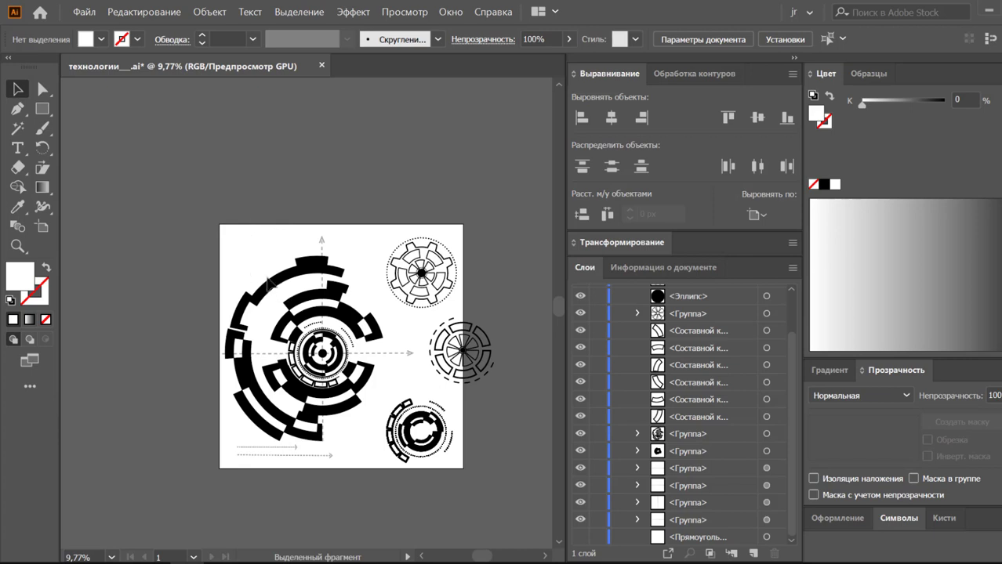
left_click(580, 536)
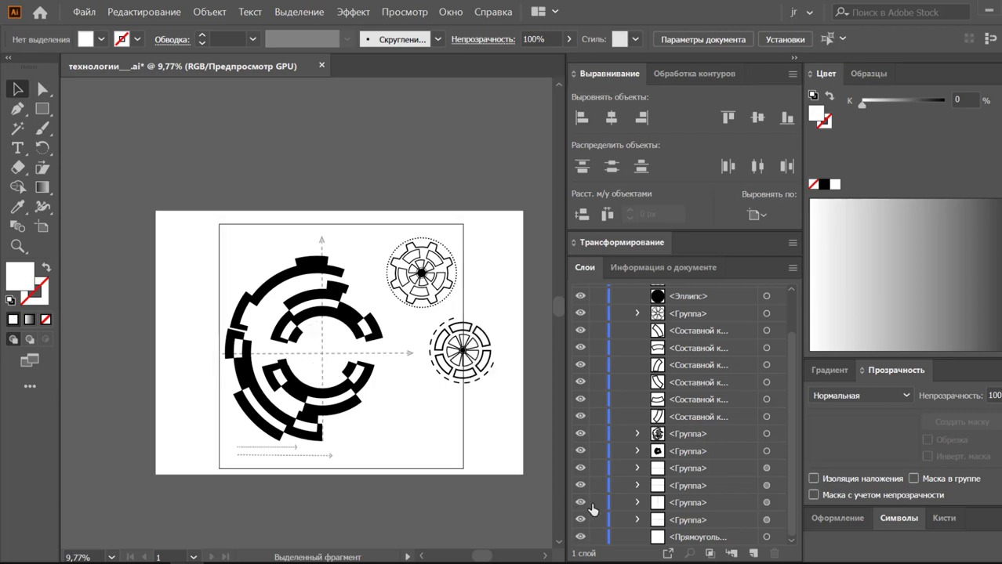
left_click(767, 537)
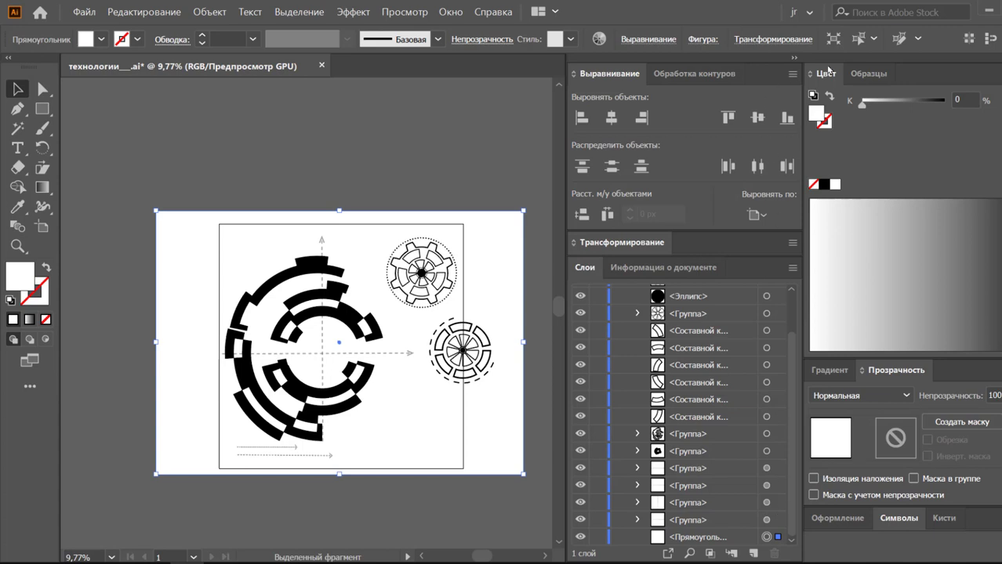
Step: Resize the white rectangle to 2000 × 2000 px
left_click(800, 43)
left_click(766, 65)
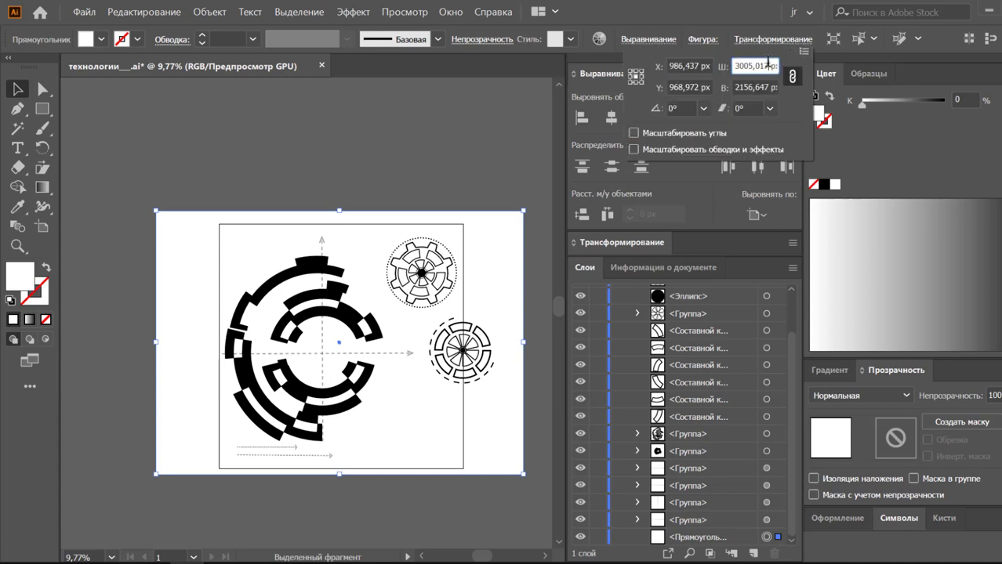
key("ctrl+a")
type("200")
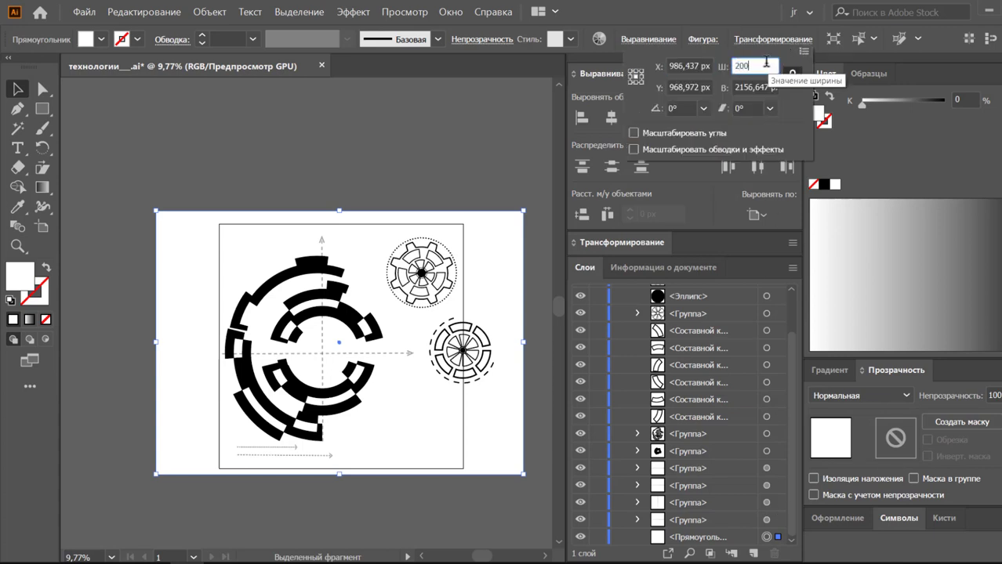
key("Tab")
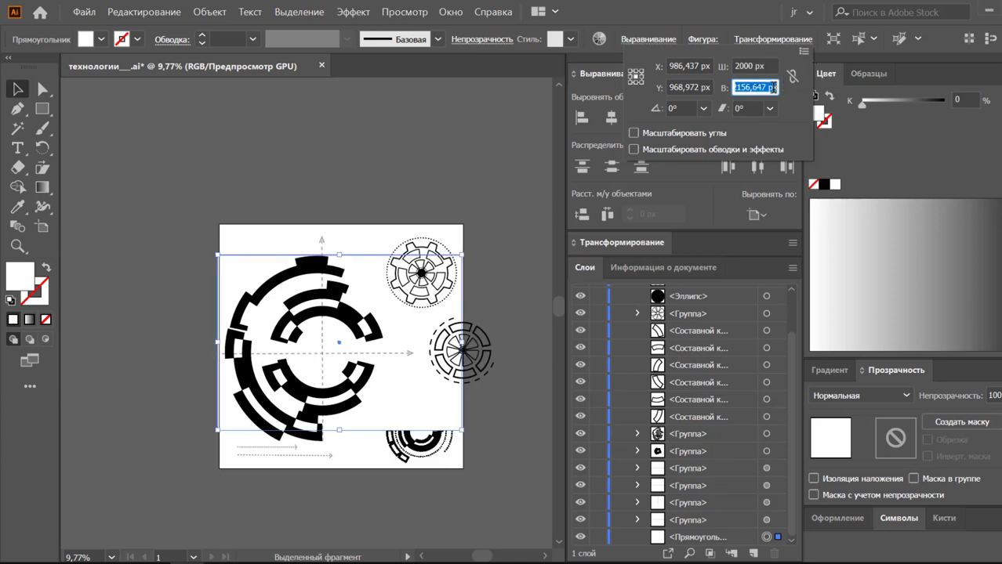
type("2000")
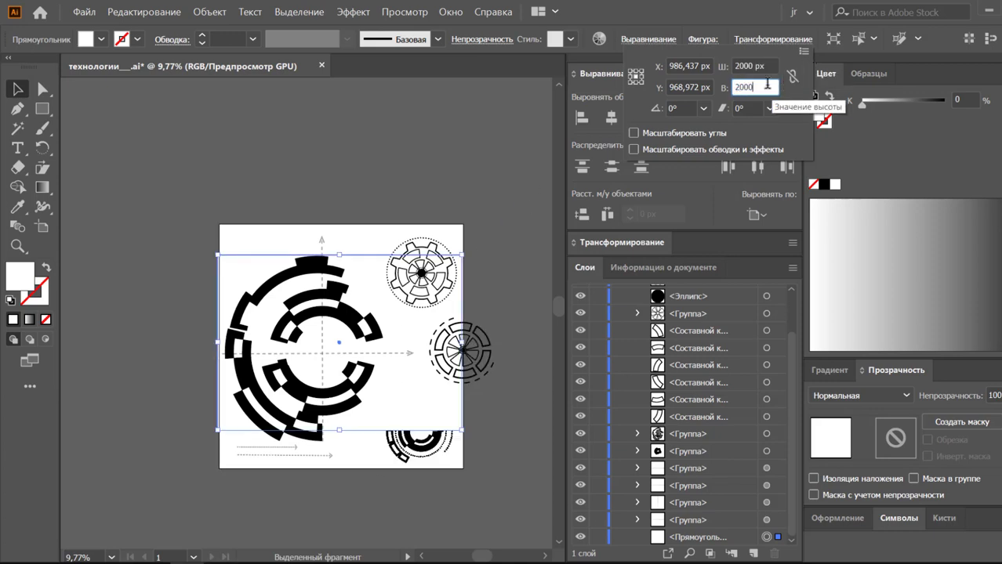
key("Tab")
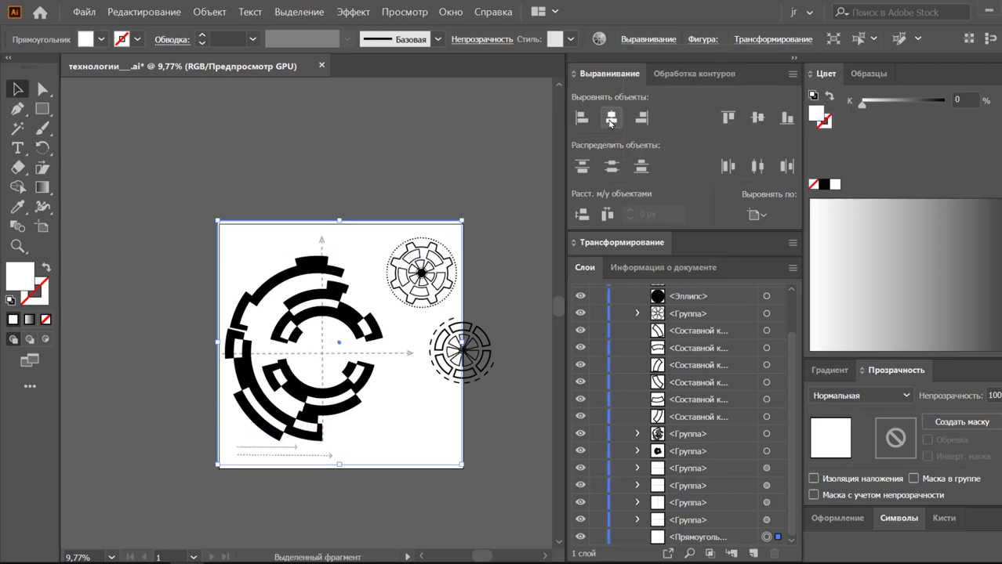
Step: Centre the square vertically and horizontally on the artboard, then deselect it
left_click(757, 117)
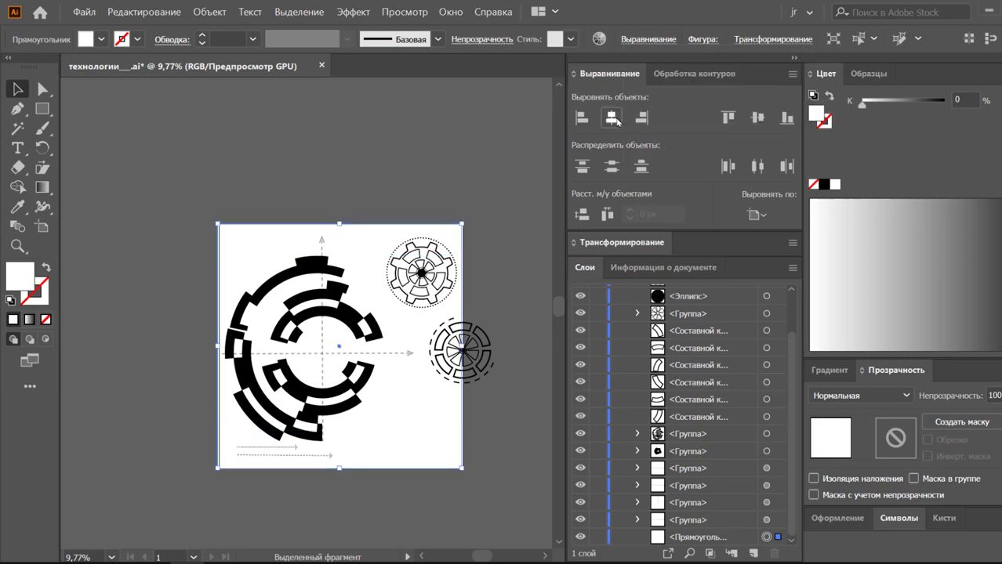
left_click(611, 118)
left_click(542, 140)
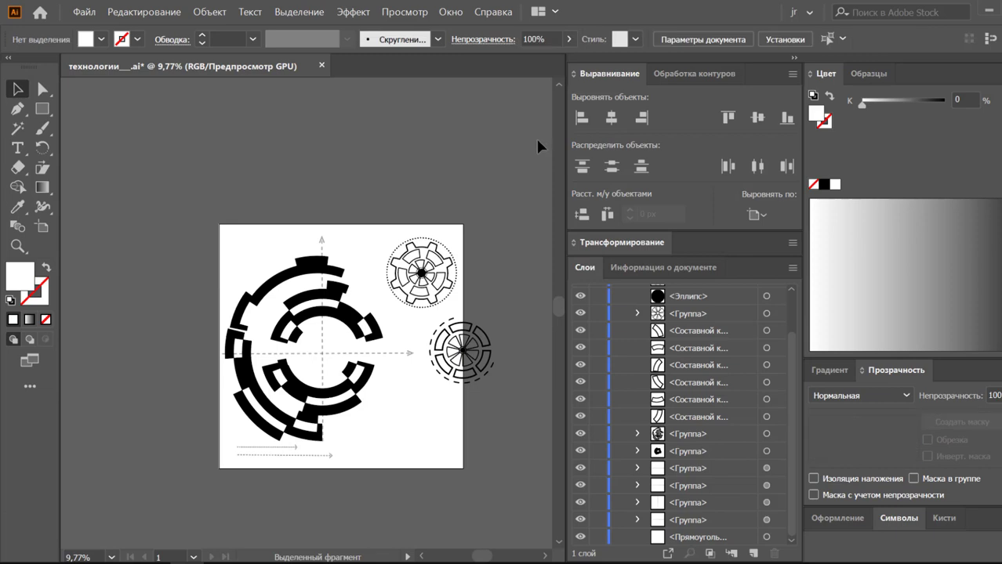
Step: Hide and lock the white square in Layers, then select the lower-right circular group
left_click(580, 541)
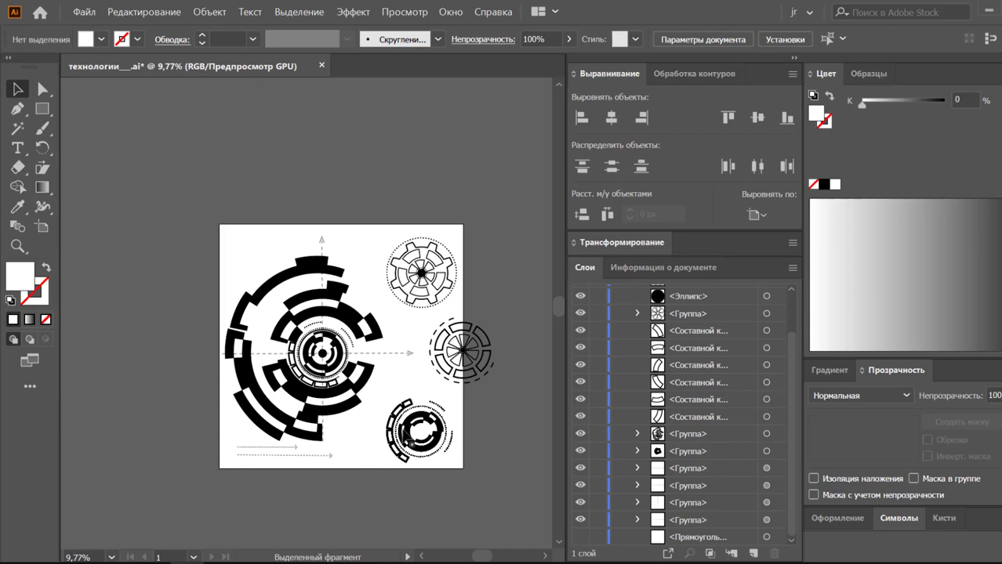
left_click(581, 540)
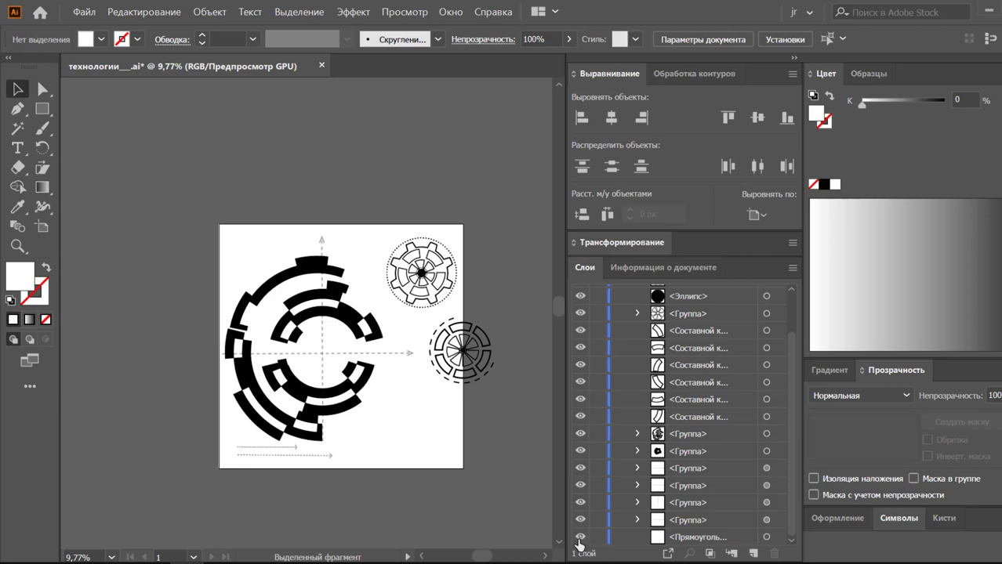
left_click(580, 538)
left_click(597, 538)
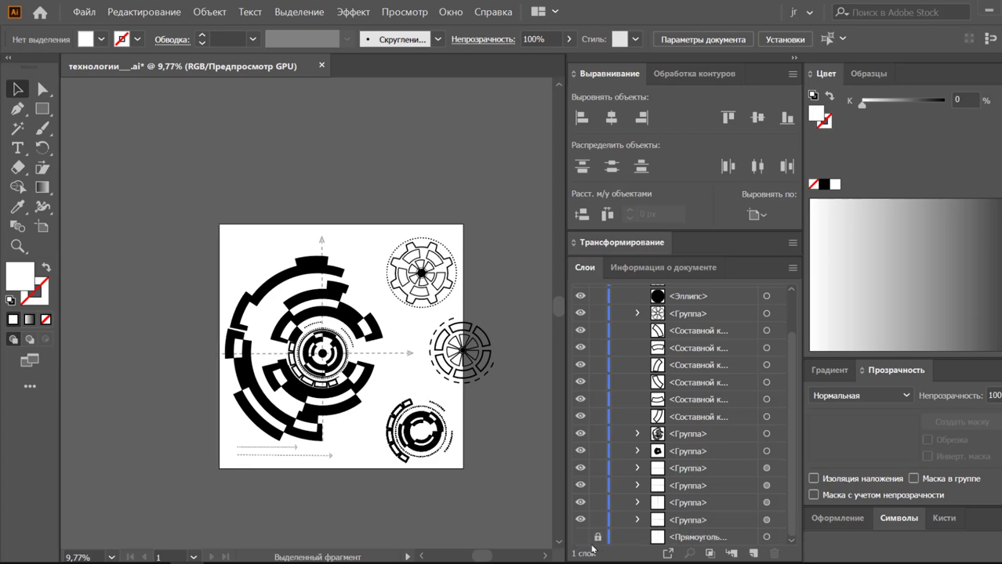
left_click(432, 440)
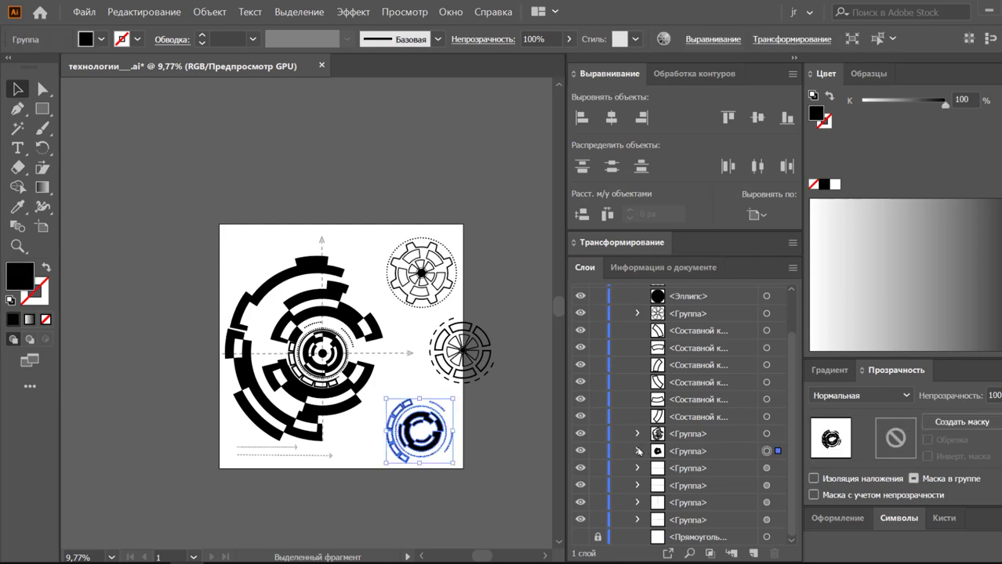
Step: Expand the lower-right group and keep its blend mode at Normal
left_click(637, 452)
scroll(629, 451, "down", 3)
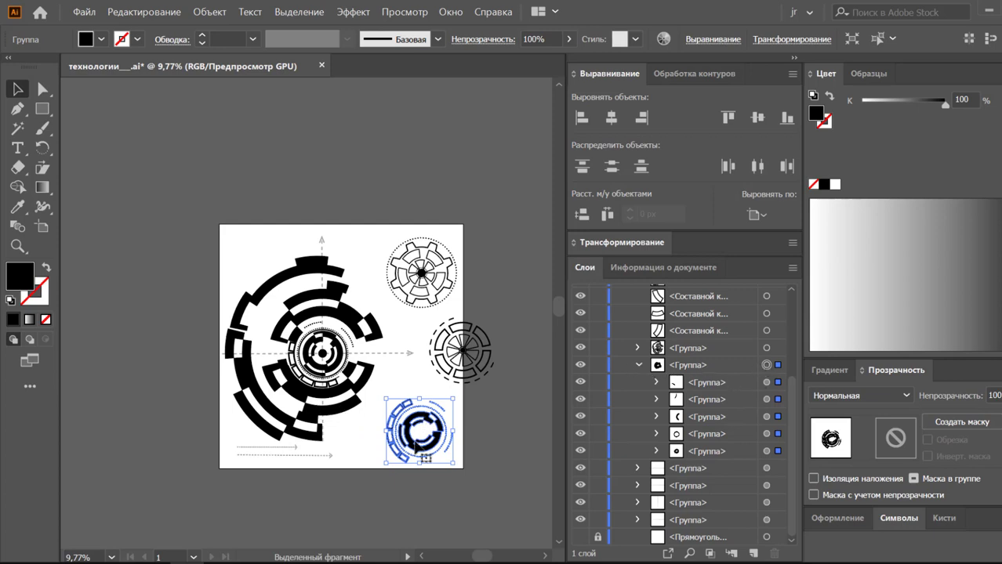
left_click(845, 395)
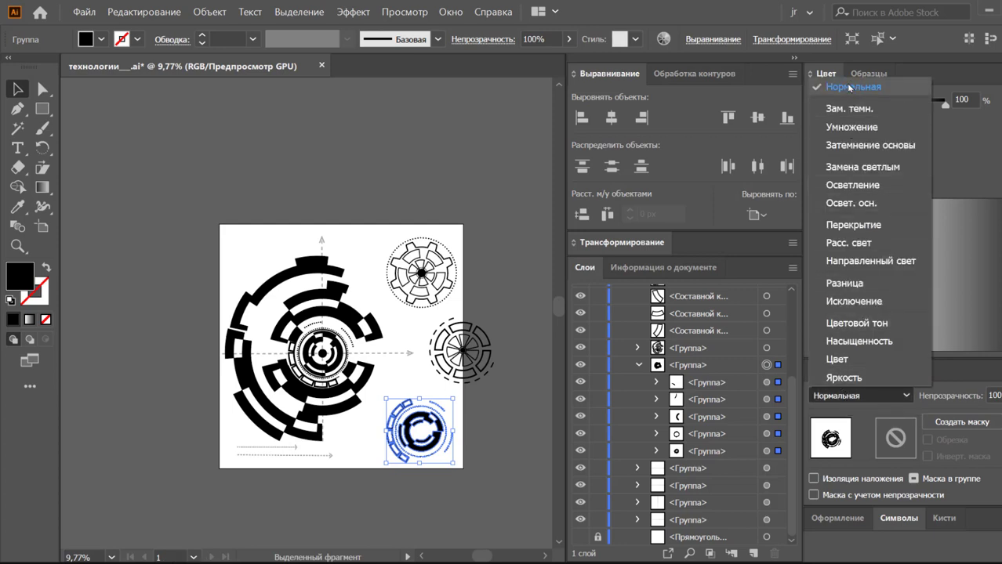
left_click(849, 87)
Step: Inspect each emblem sub-group's blend mode, leaving the second one on Screen
left_click(767, 382)
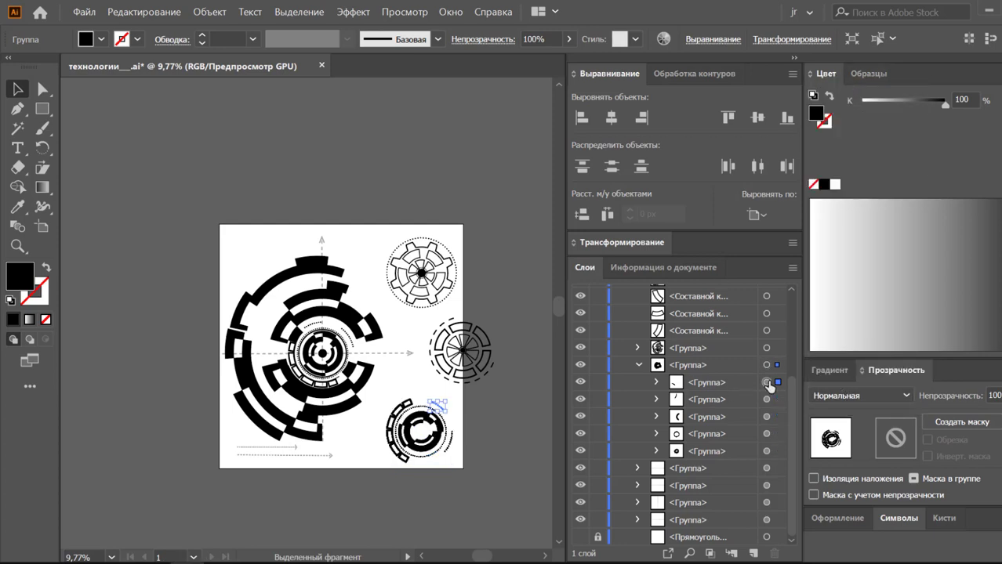
left_click(766, 400)
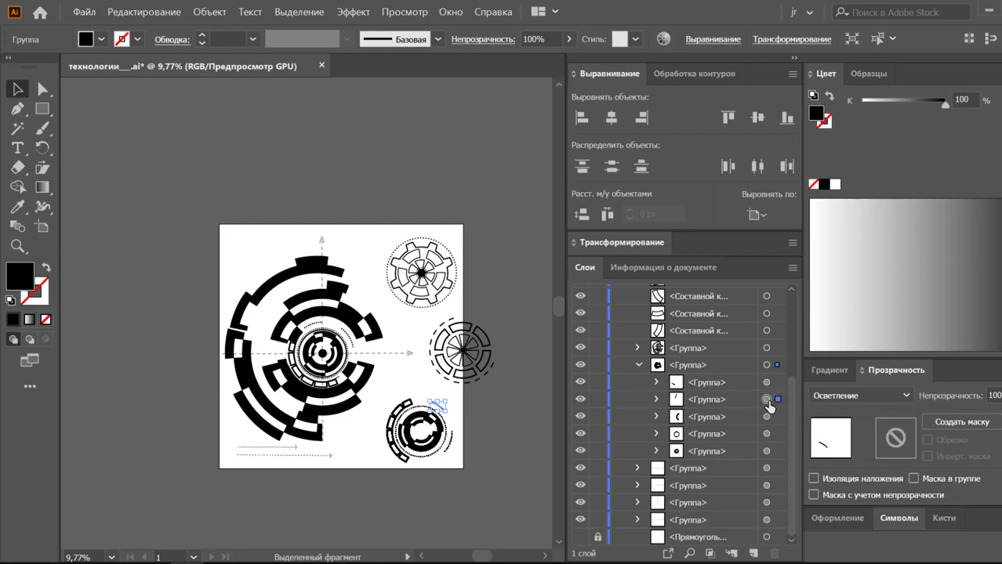
left_click(766, 433)
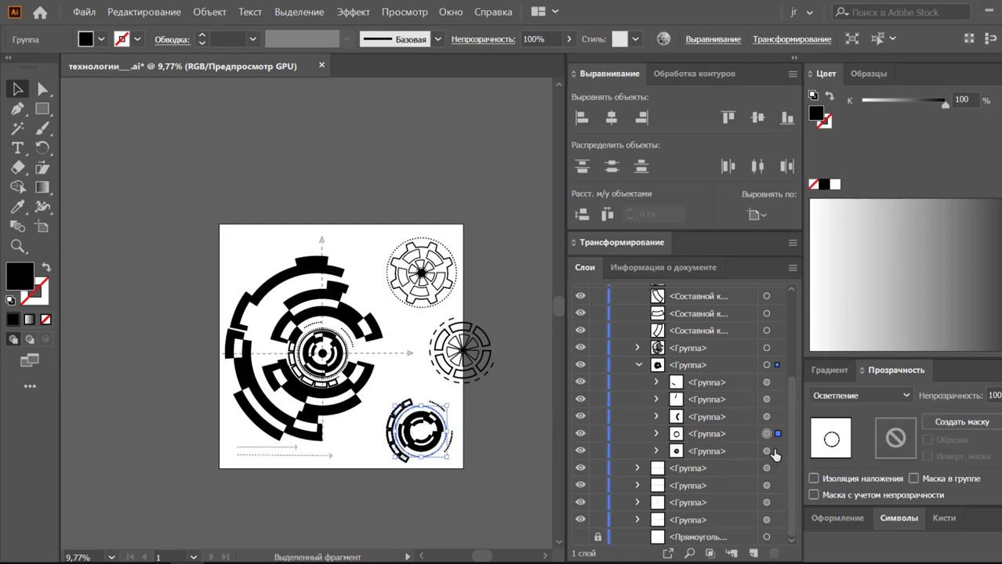
left_click(767, 451)
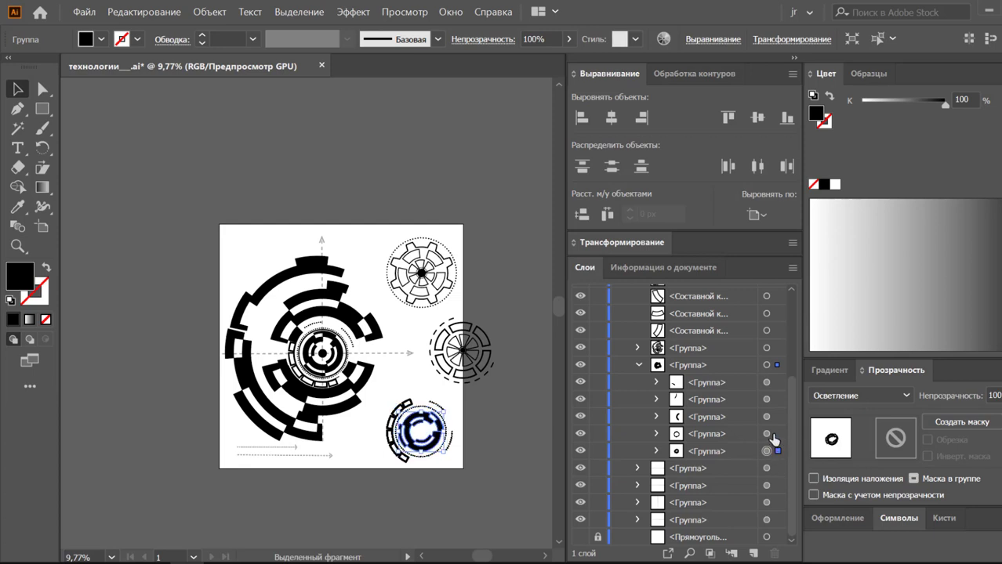
left_click(766, 433)
left_click(767, 416)
left_click(767, 399)
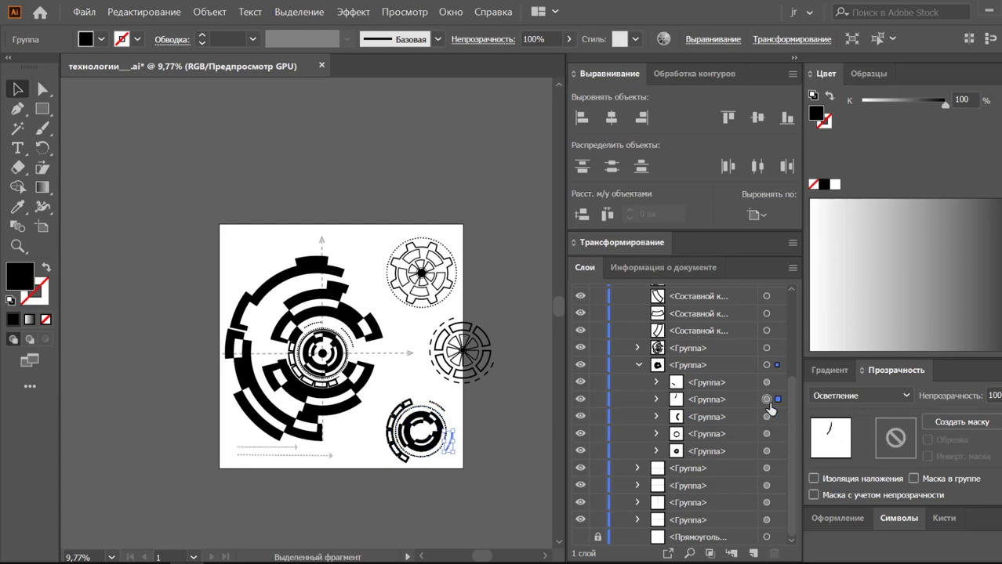
left_click(908, 396)
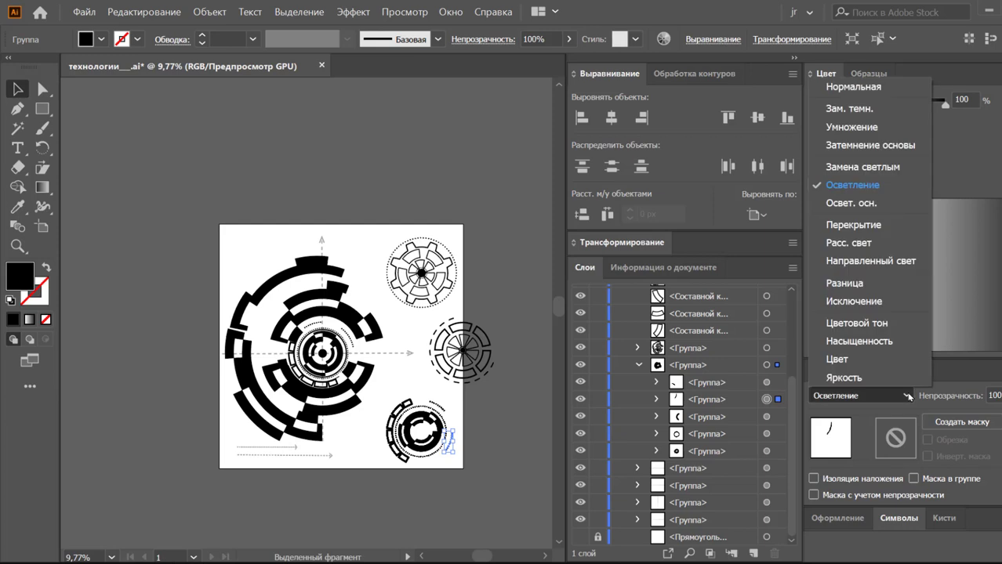
left_click(907, 396)
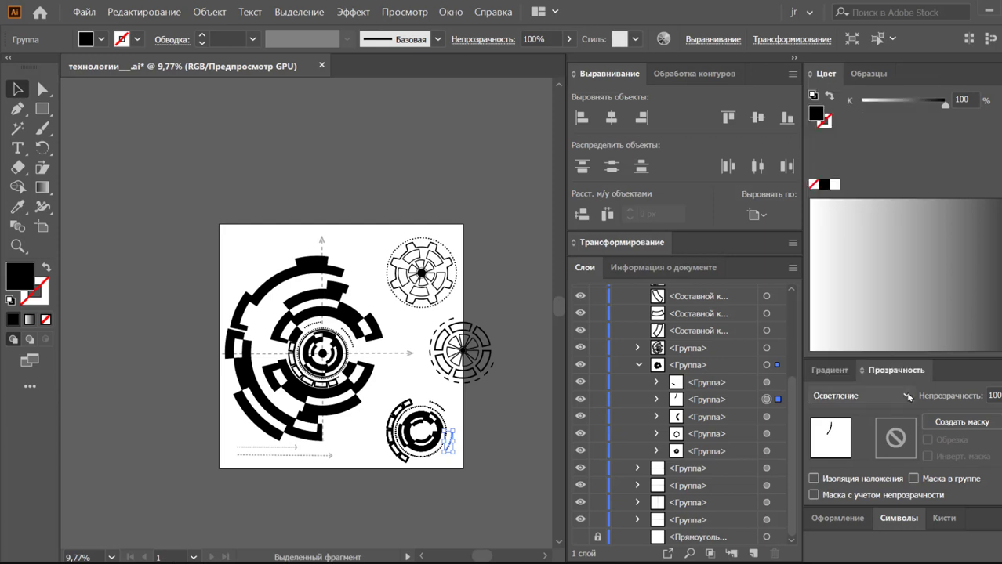
Step: Draw a black square on the pasteboard above-left of the artboard
left_click(514, 435)
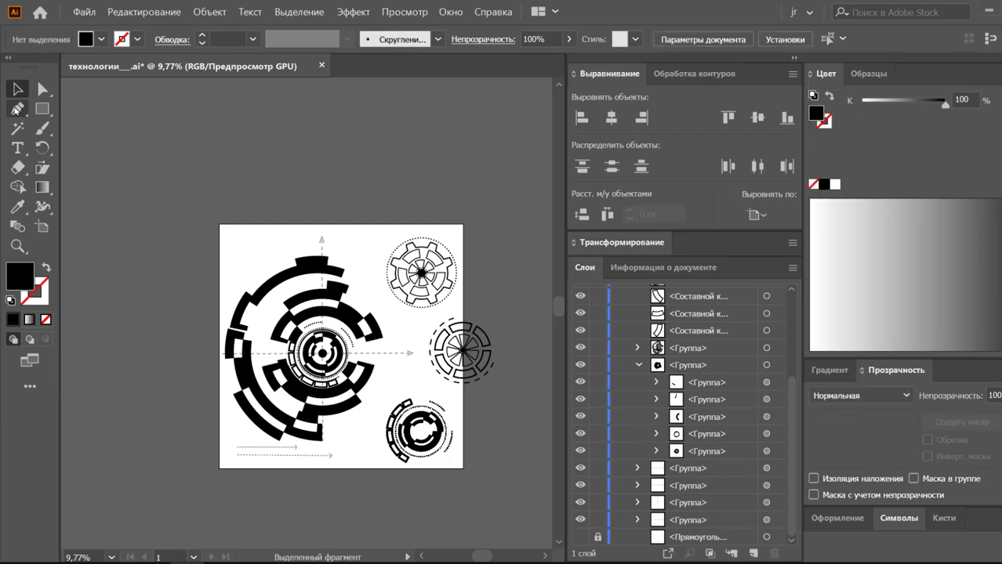
left_click(42, 108)
left_click_drag(90, 106, 204, 220)
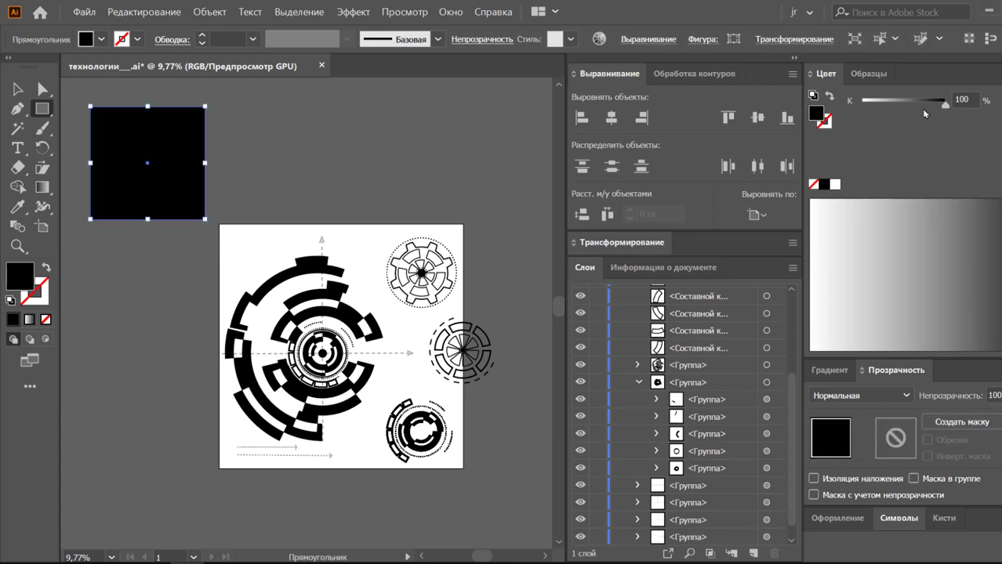
Step: Make the square dark grey (K 81) and draw an ellipse inside it
left_click_drag(935, 103, 929, 105)
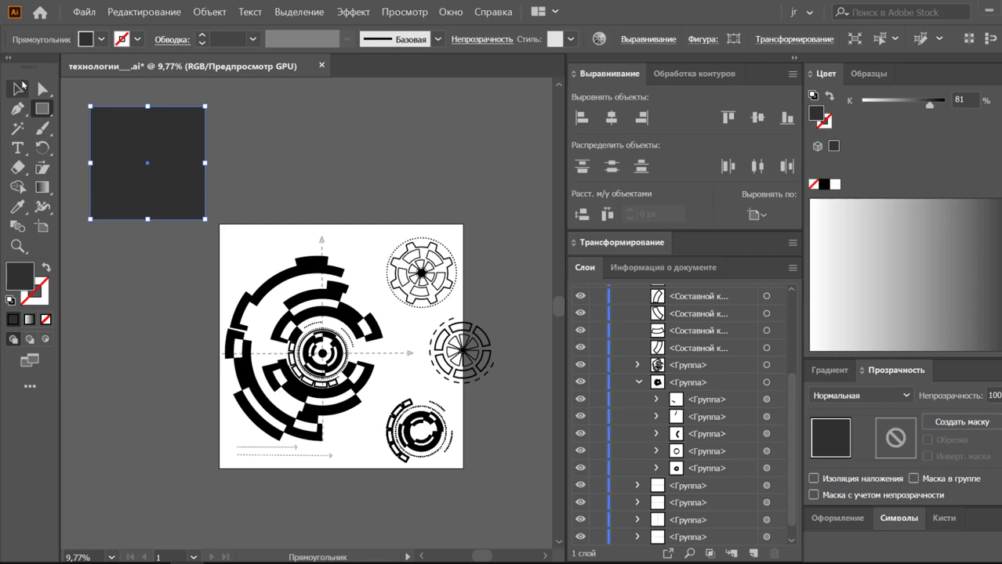
left_click(43, 108)
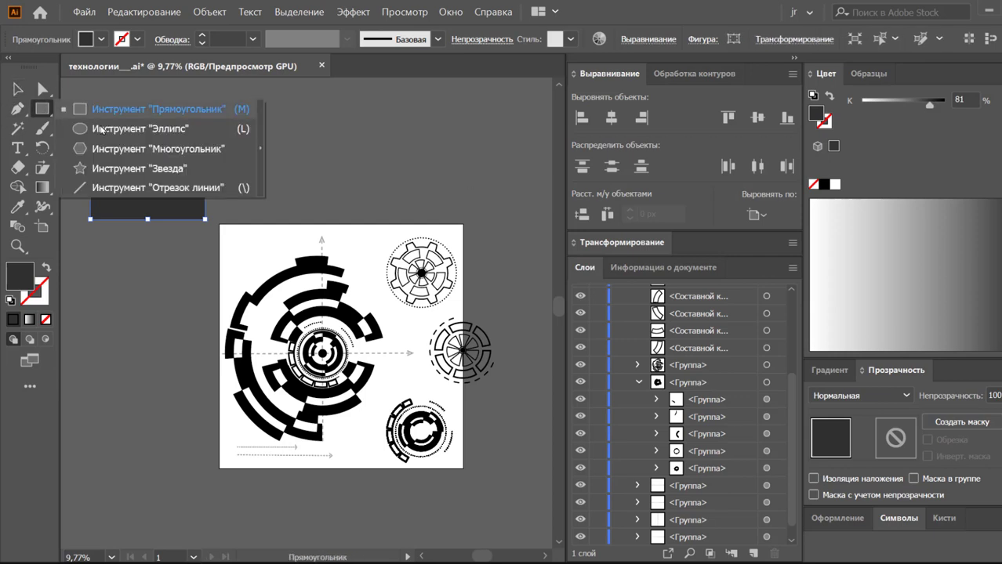
left_click(117, 127)
key("backslash")
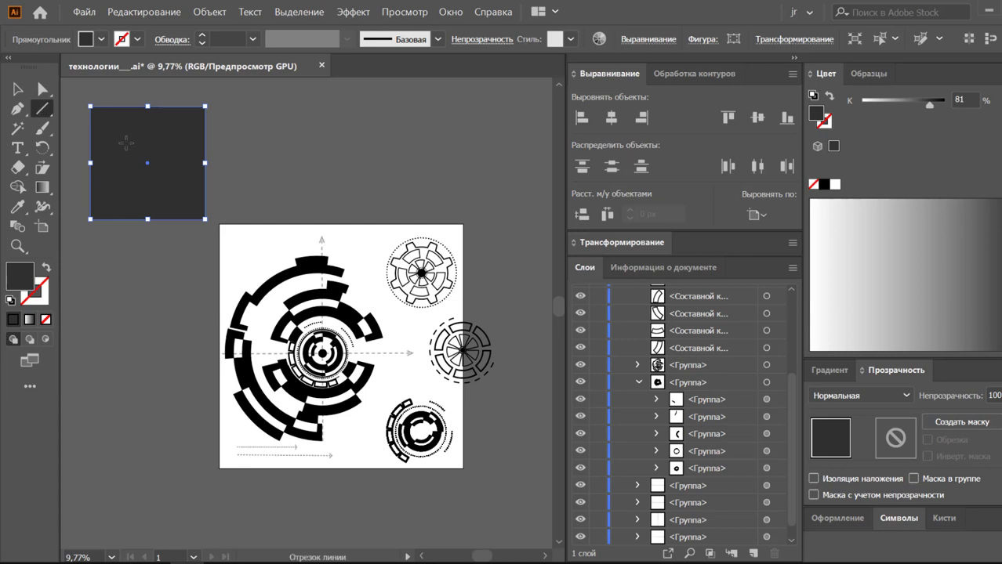
left_click_drag(122, 140, 169, 194)
key("ctrl+z")
left_click(42, 108)
left_click(117, 125)
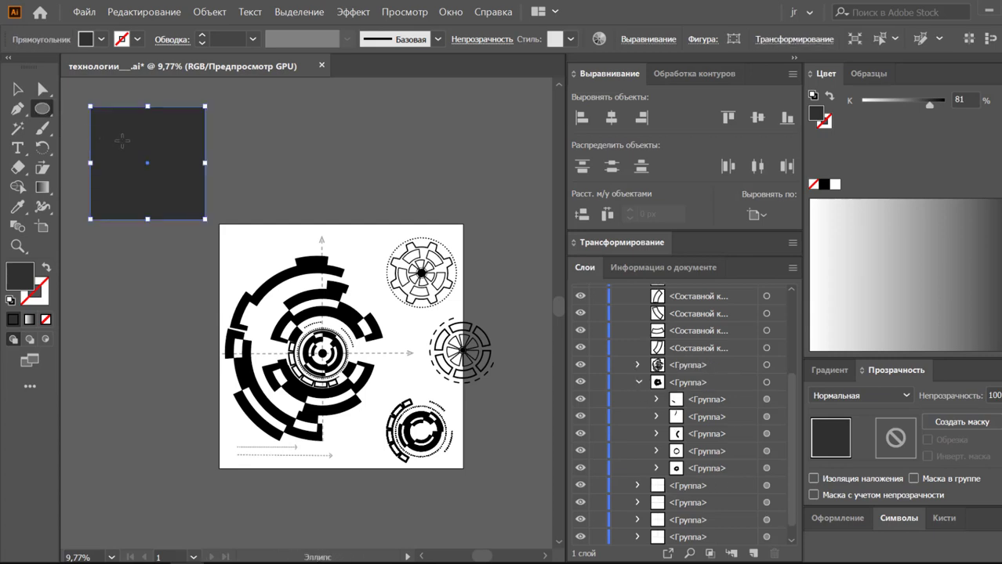
mouse_move(122, 141)
left_mouse_down()
mouse_move(169, 199)
mouse_move(192, 197)
left_mouse_up()
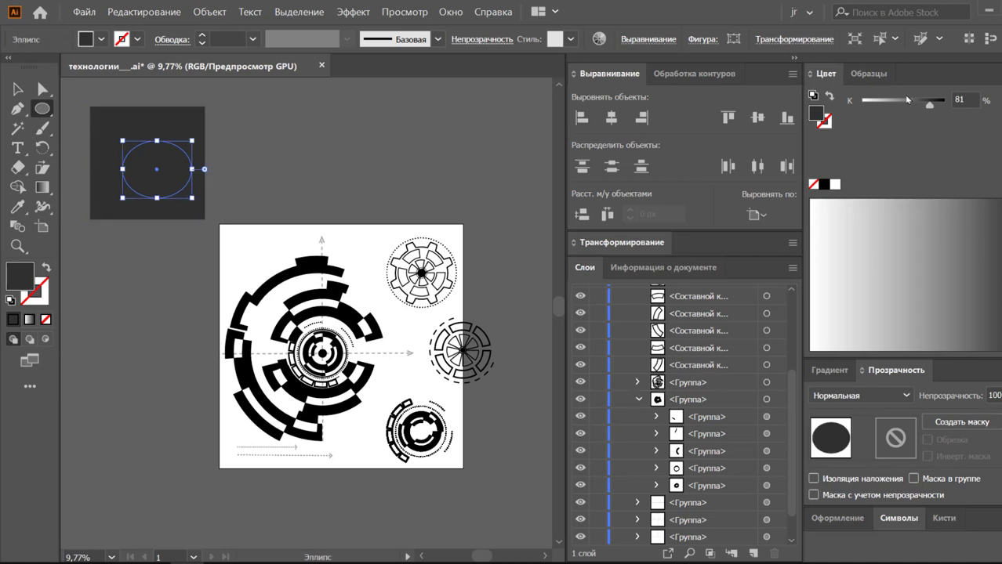
Step: Give the ellipse Screen blending and a K 56 grey fill, then add an overlapping copy
left_click_drag(907, 100, 885, 100)
left_click(898, 395)
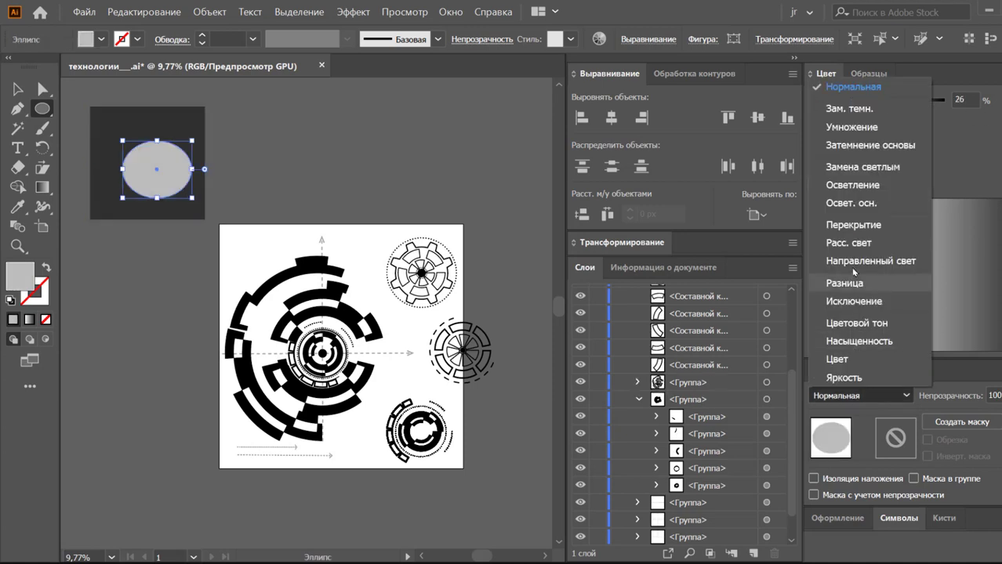
left_click(853, 185)
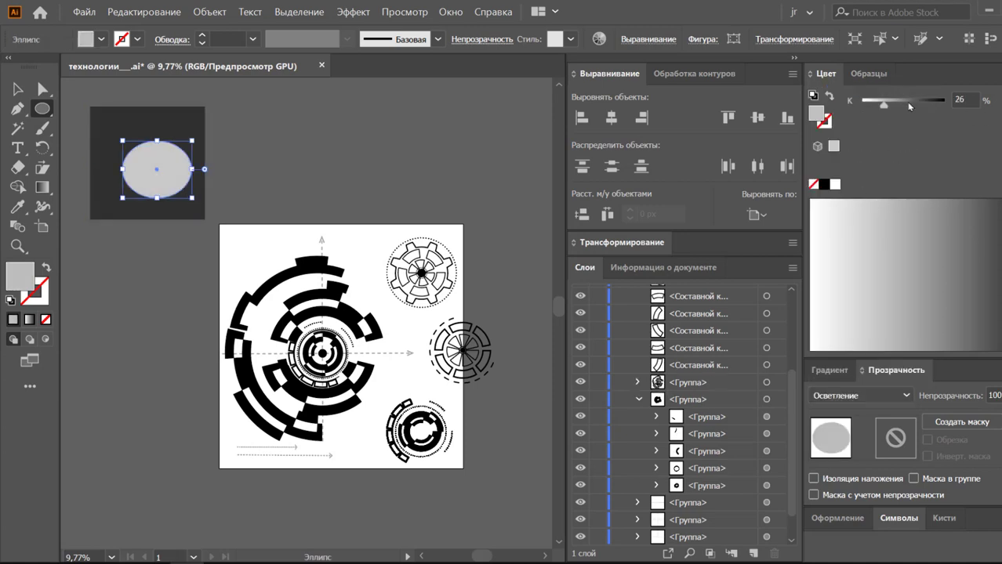
left_click(908, 102)
key("v")
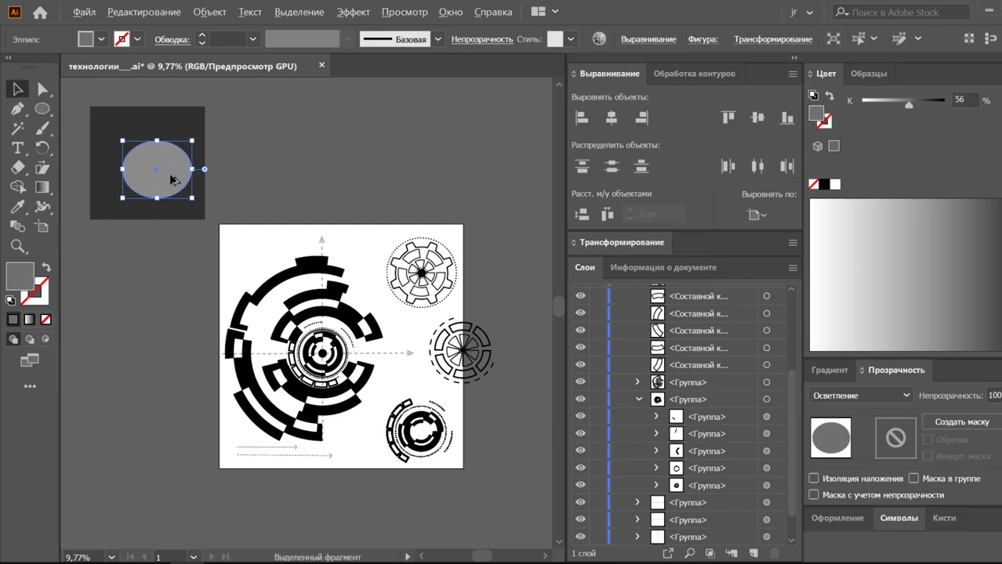
left_click_drag(172, 179, 155, 160)
left_click(292, 160)
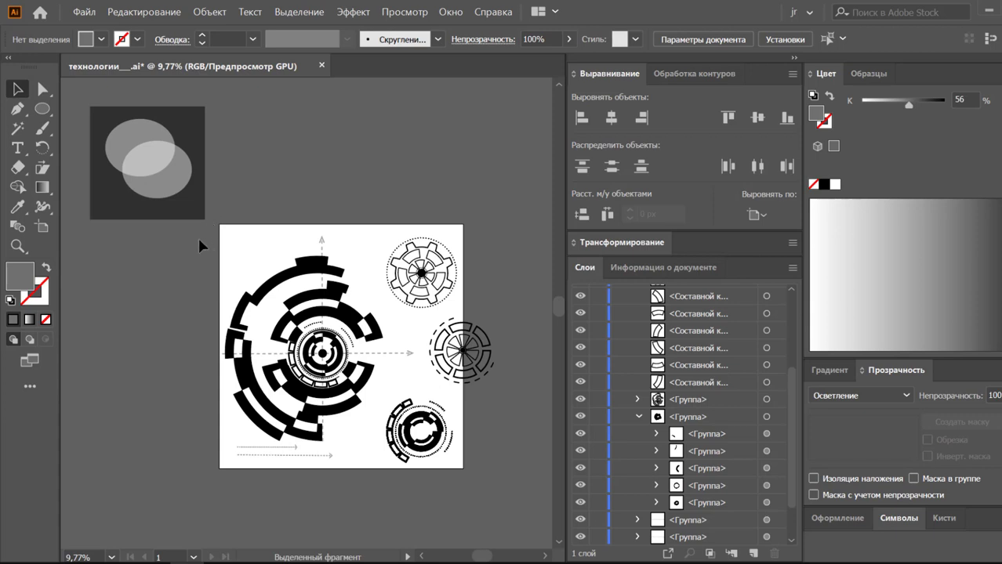
Step: Isolate the small bottom-right emblem and ungroup its artwork into five separate groups
left_click(440, 445)
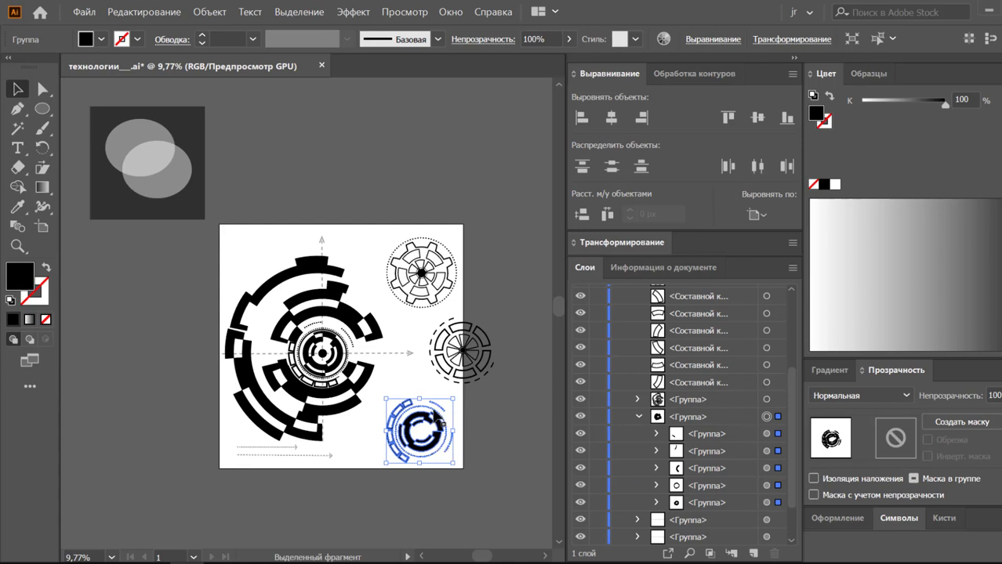
right_click(432, 409)
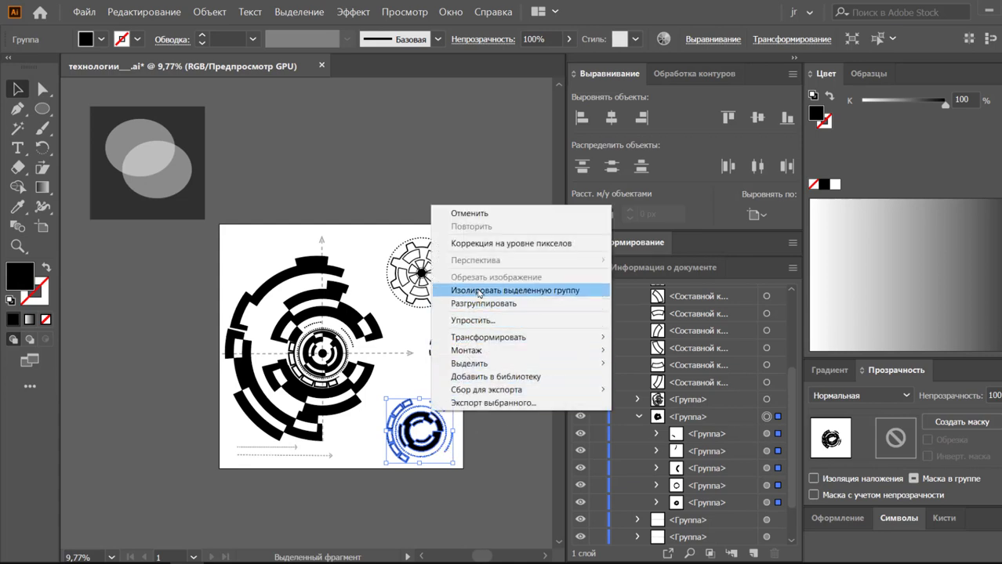
left_click(517, 290)
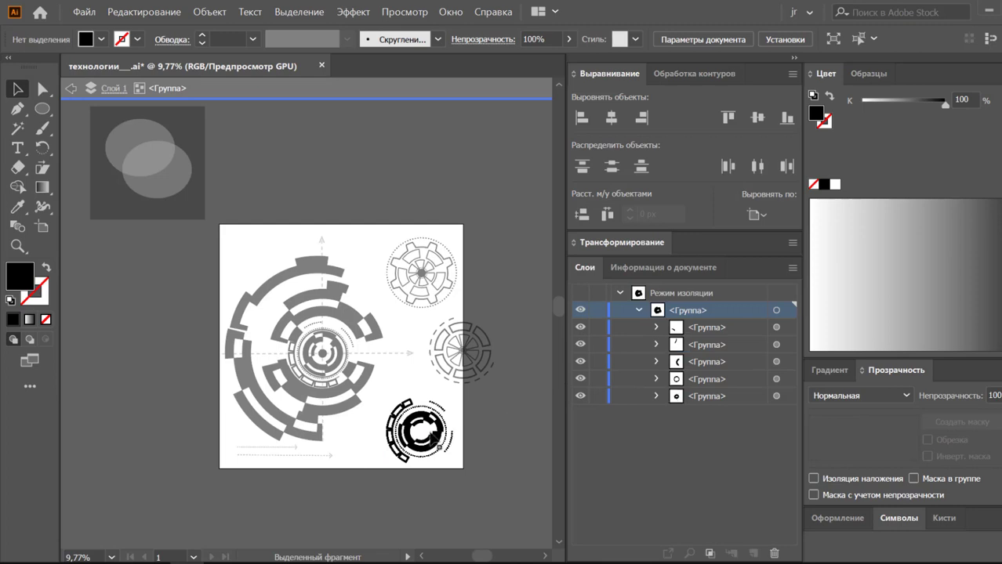
left_click(441, 450)
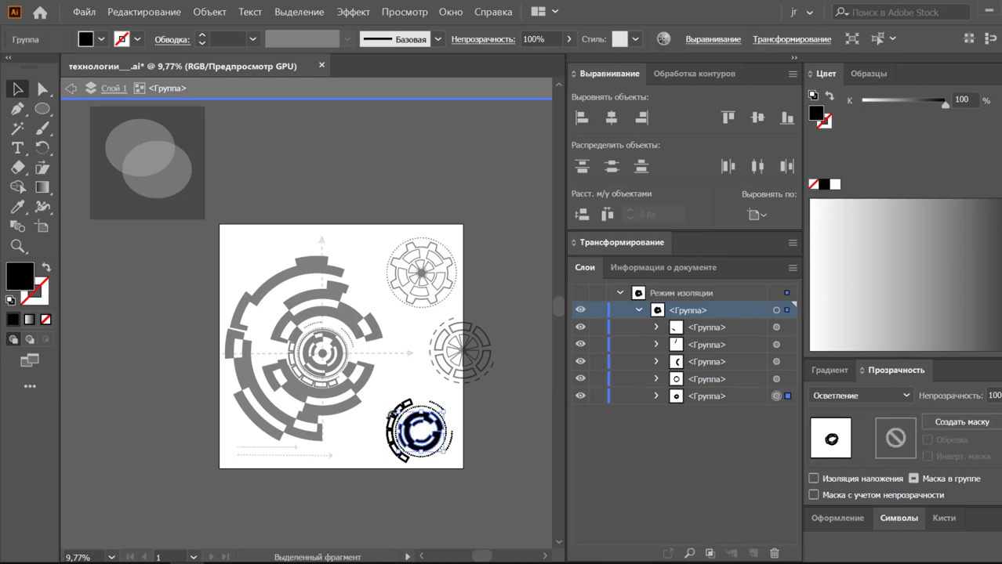
left_click_drag(466, 394, 345, 470)
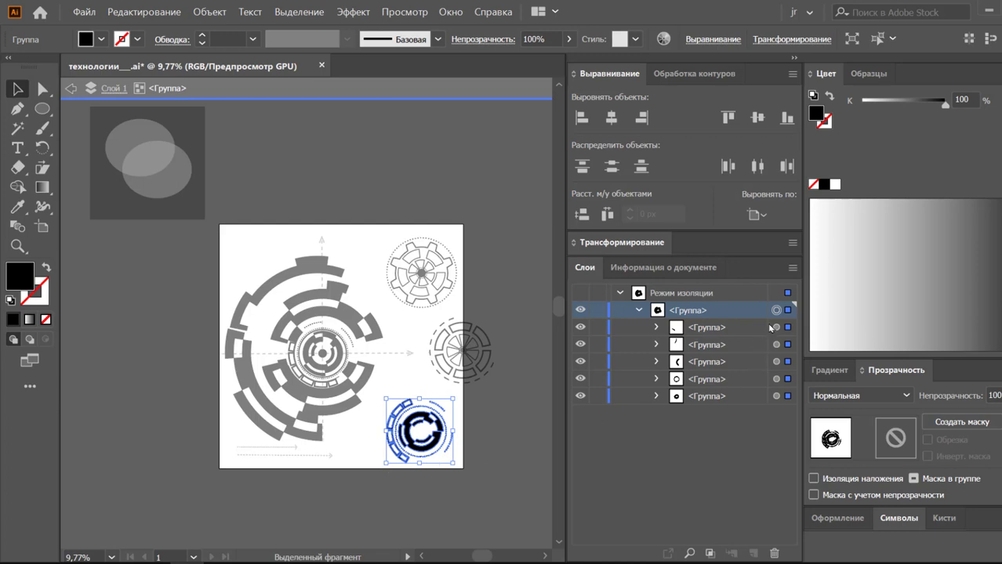
right_click(445, 421)
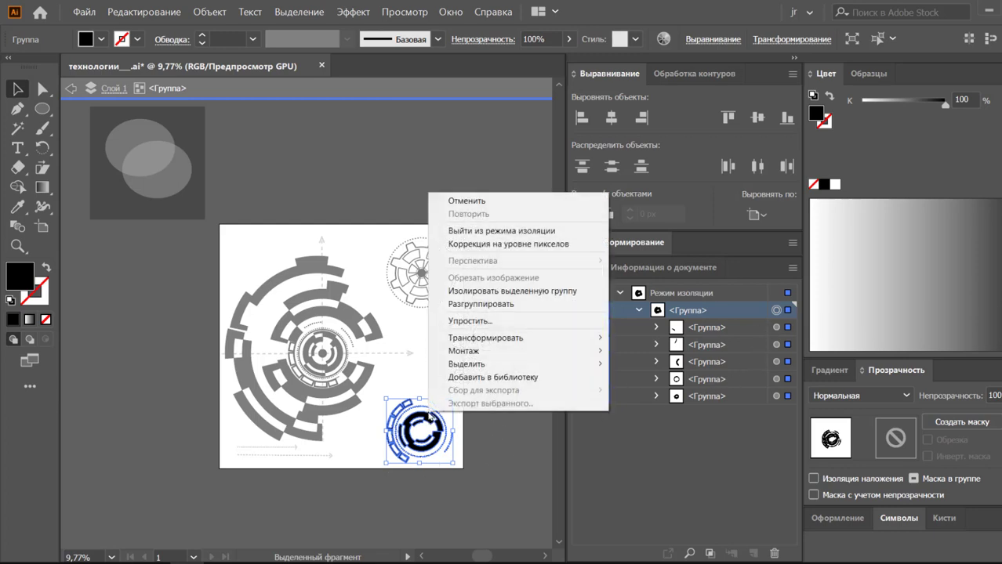
left_click(480, 302)
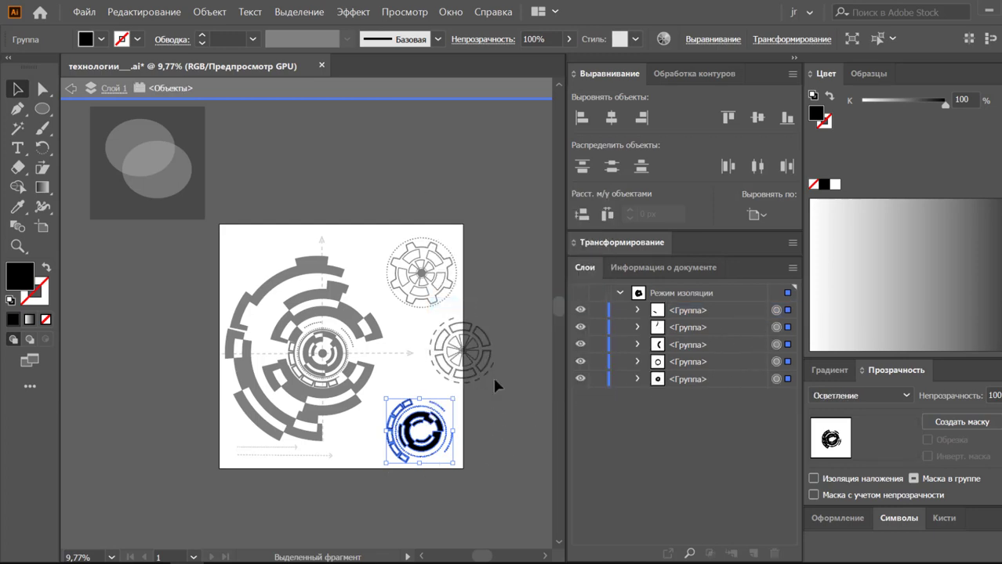
Step: Set the five parts to Normal blending and regroup them into a single group
left_click(867, 395)
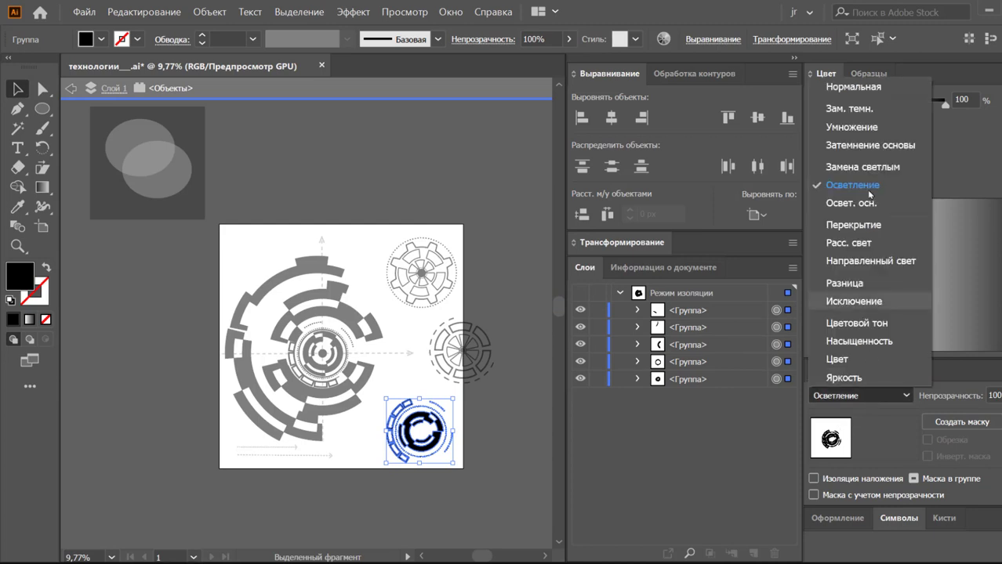
left_click(856, 87)
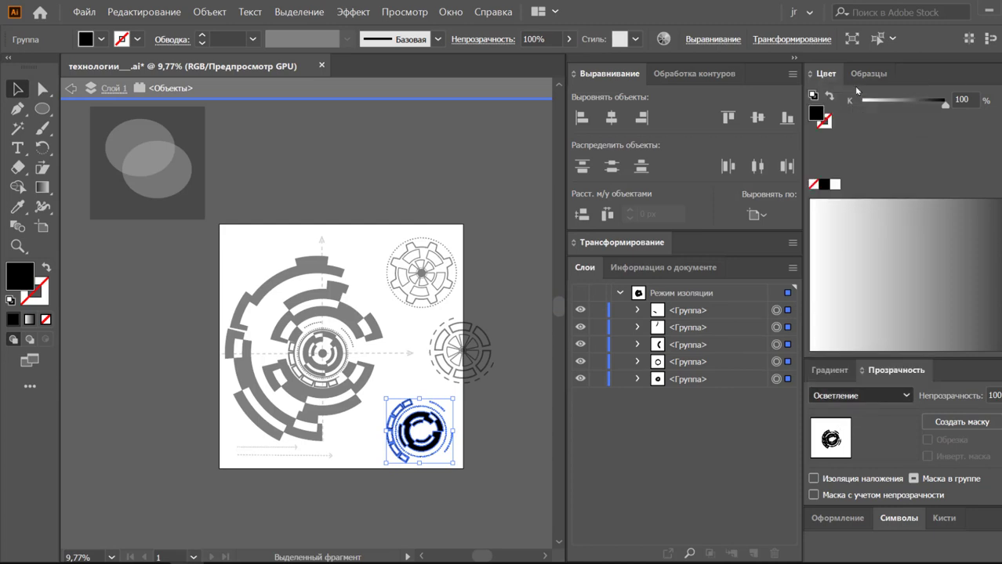
right_click(453, 427)
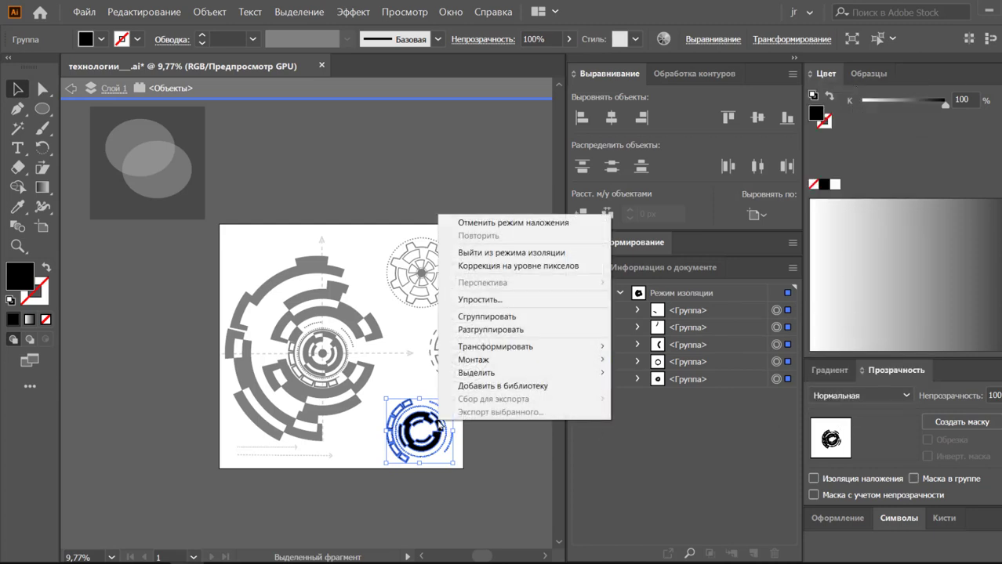
left_click(477, 317)
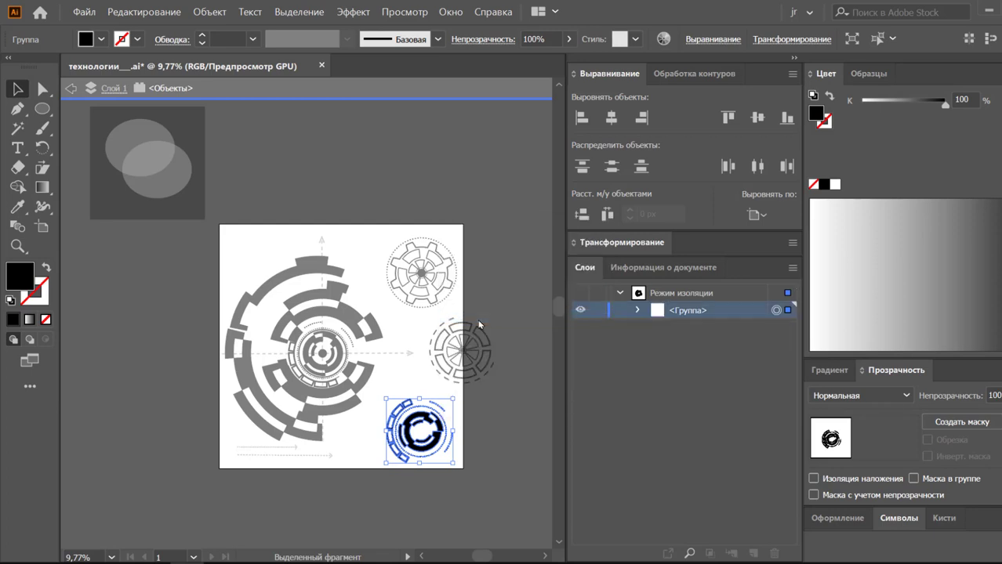
left_click(492, 442)
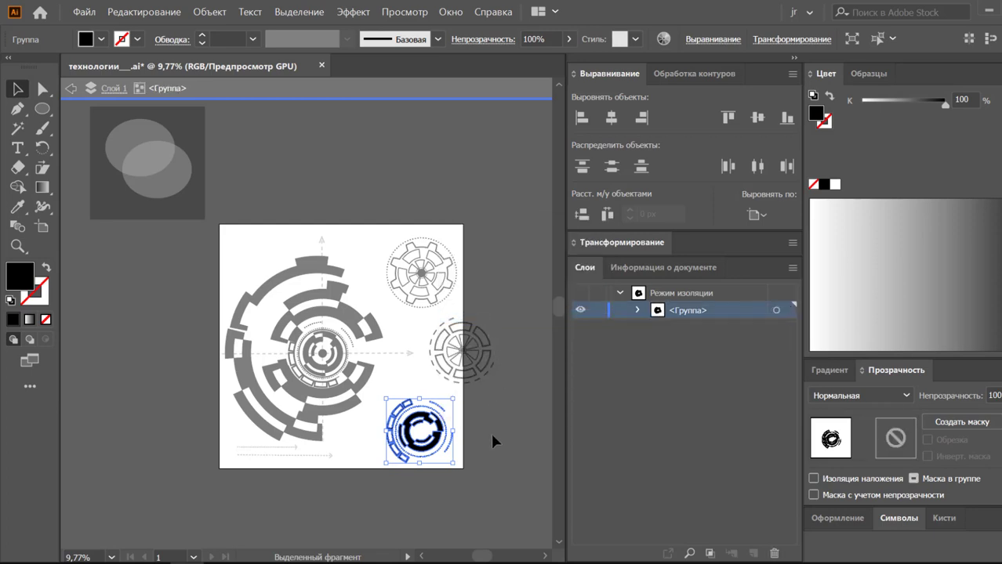
left_click(113, 88)
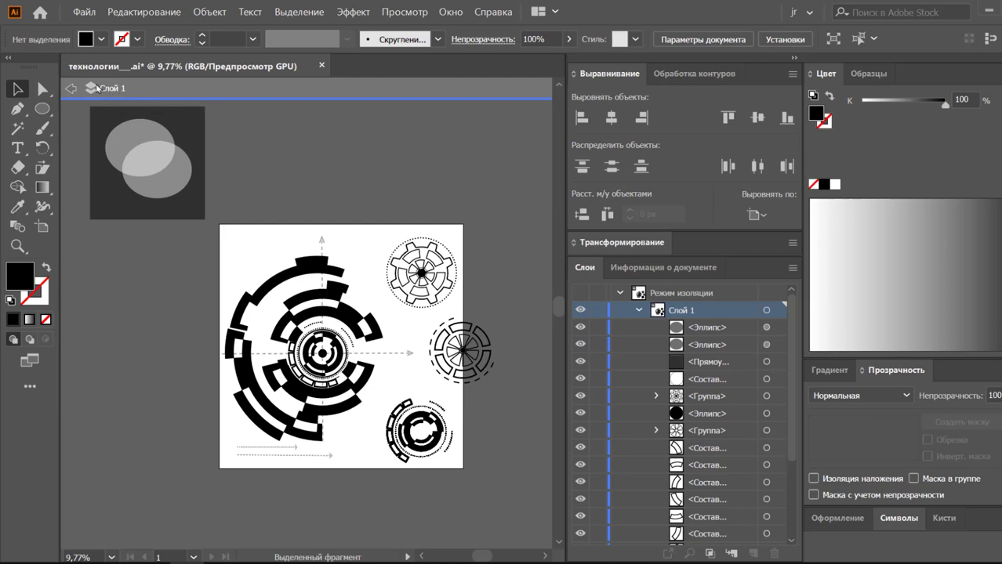
Step: Exit isolation mode and hide the locked Прямоугольник background rectangle in Layers
left_click(71, 88)
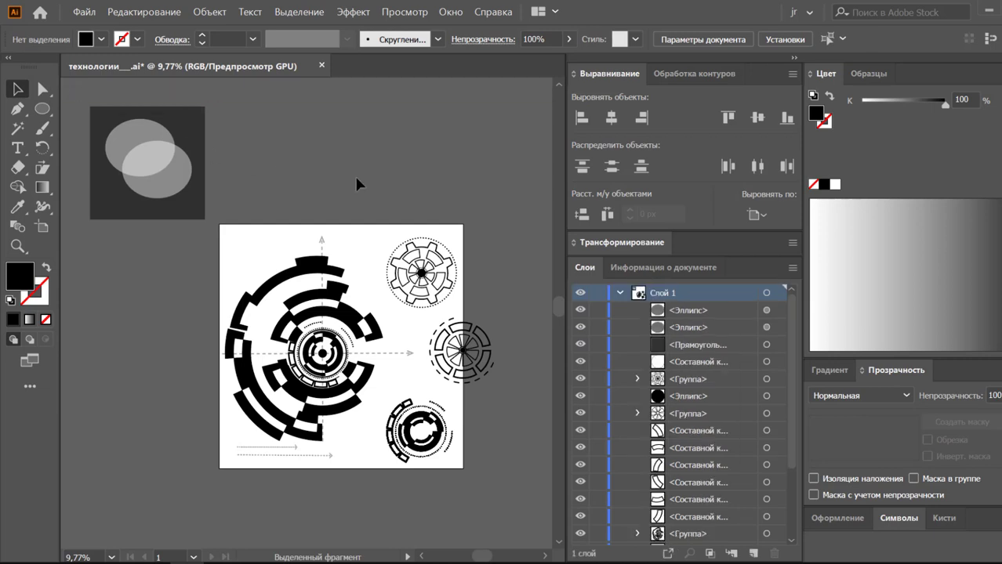
scroll(720, 502, "down", 3)
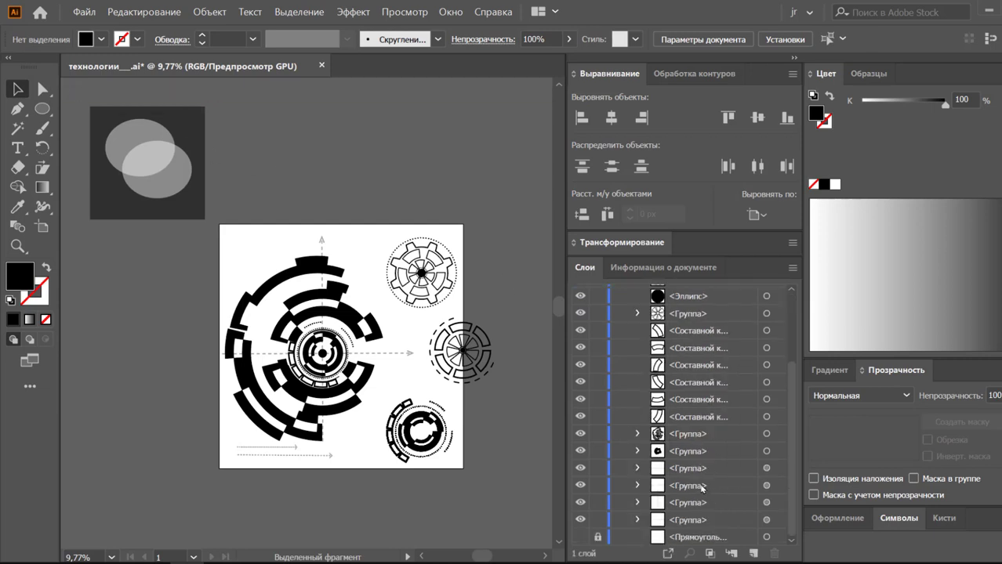
left_click(580, 537)
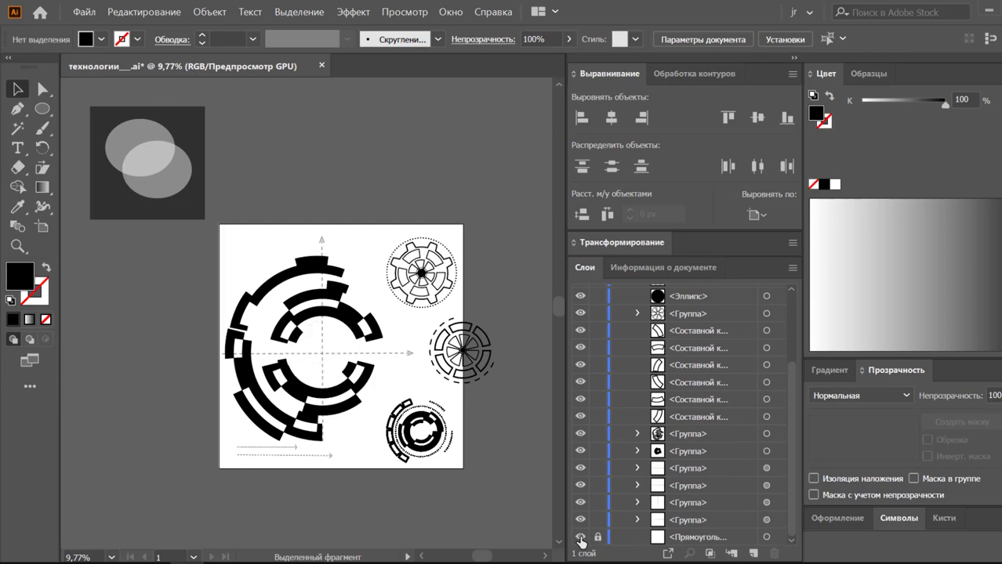
left_click(580, 538)
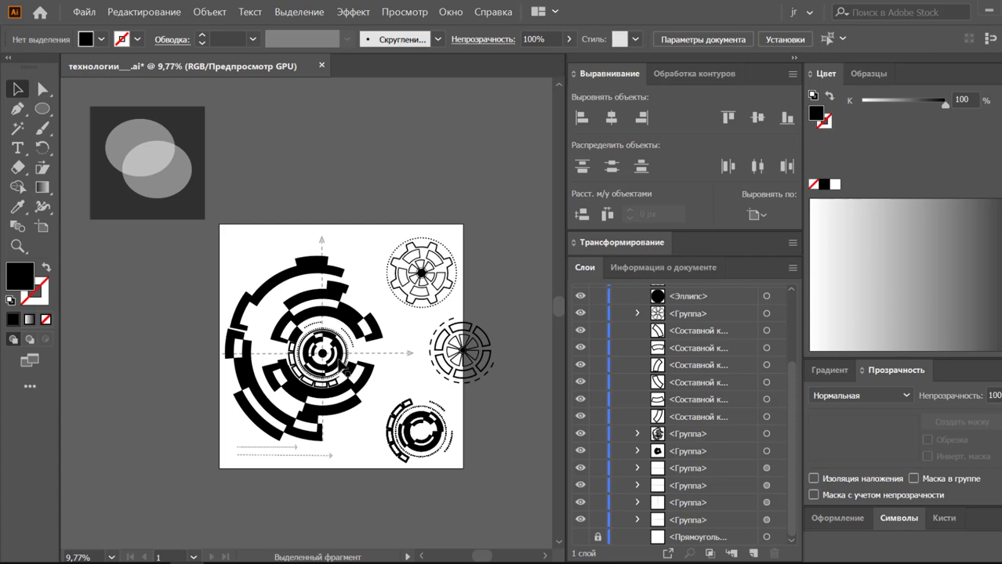
left_click(314, 359)
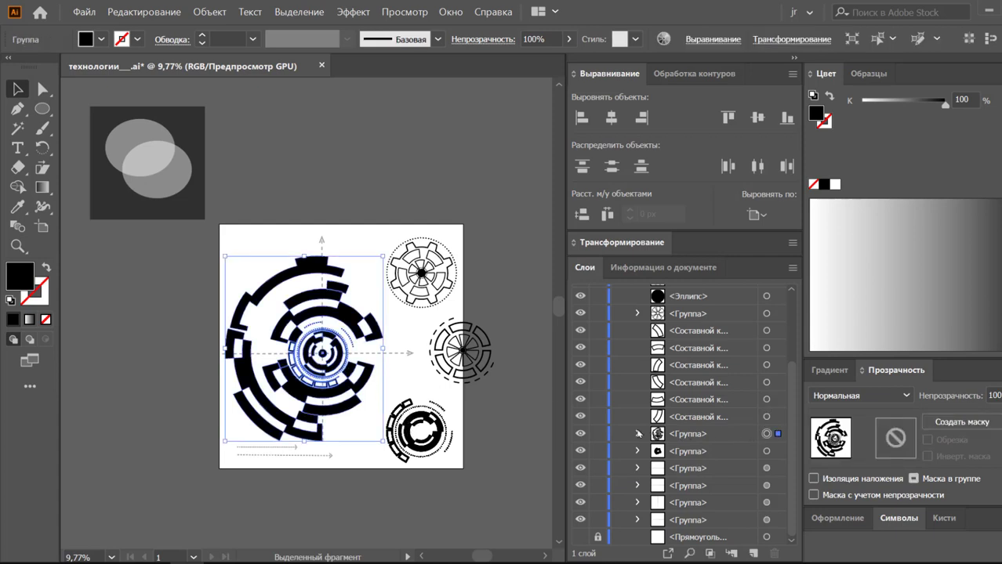
Step: Expand the large ring group, inspect each sub-group's blend mode, then reselect the parent group
left_click(637, 433)
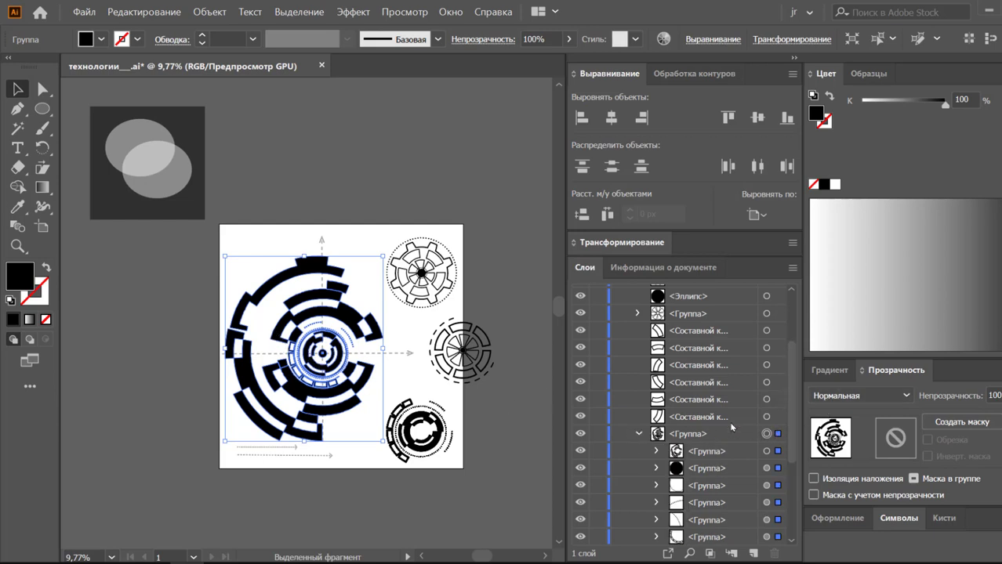
scroll(732, 428, "down", 3)
left_click(766, 486)
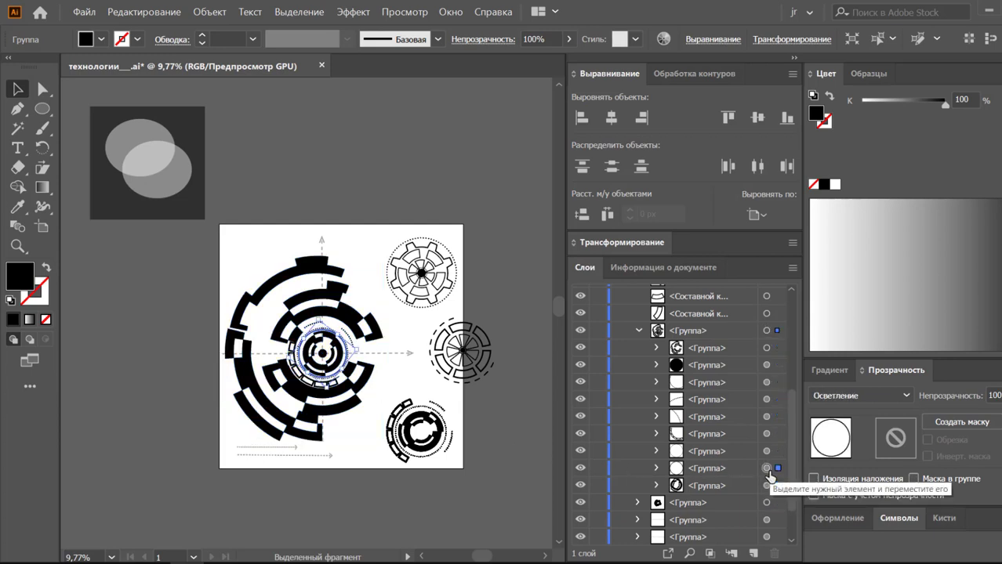
left_click(765, 452)
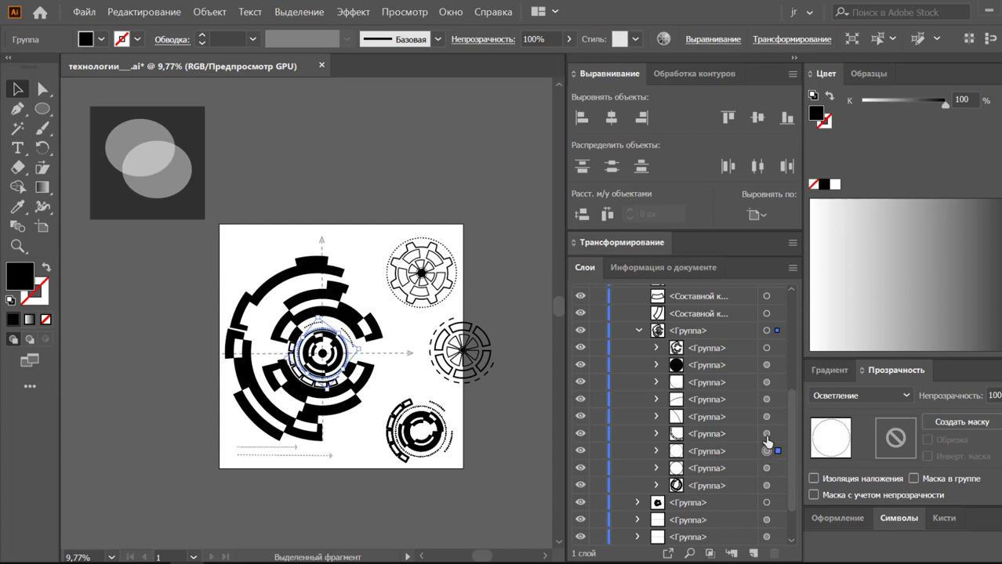
left_click(765, 416)
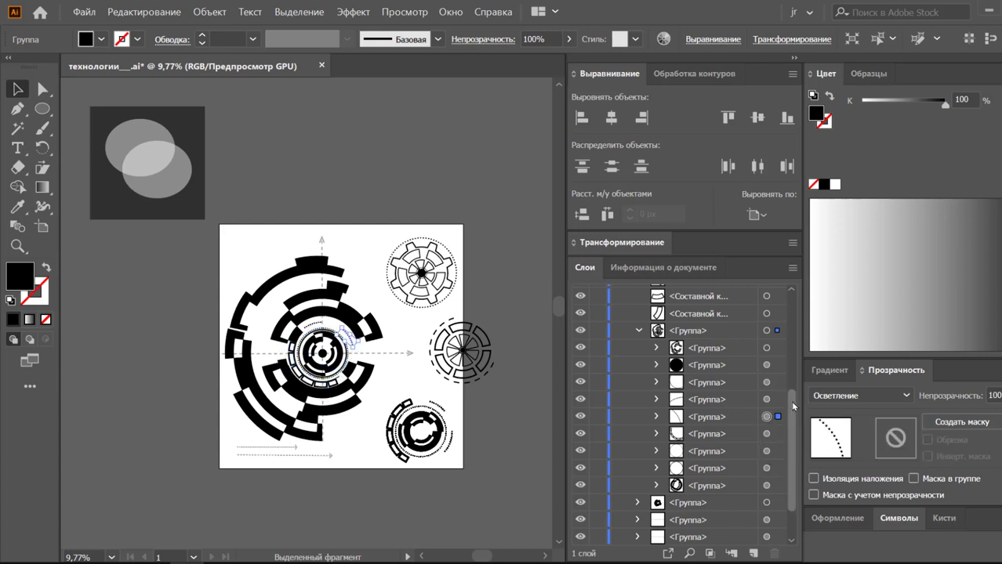
left_click(766, 399)
left_click(766, 382)
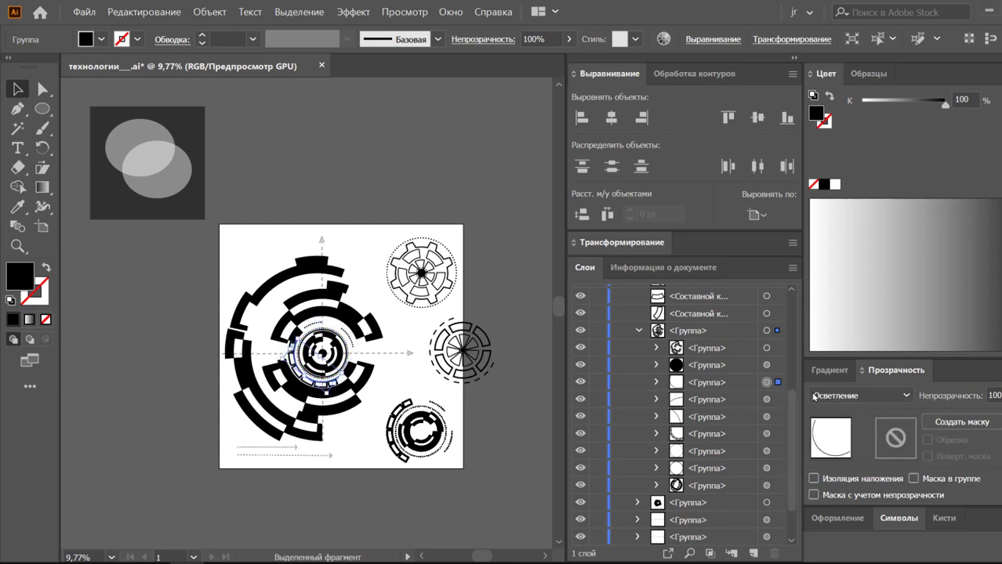
left_click(765, 330)
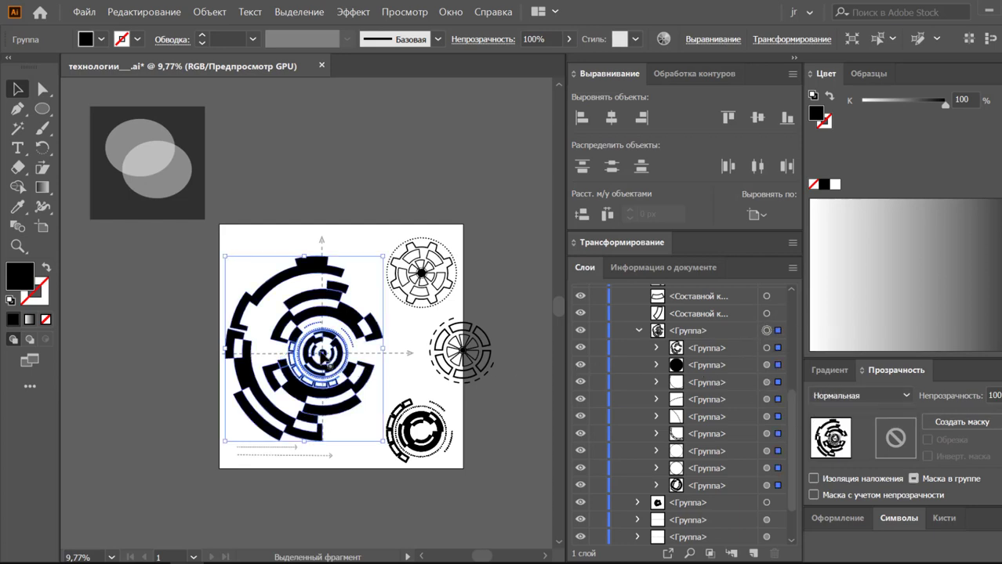
left_click(765, 347)
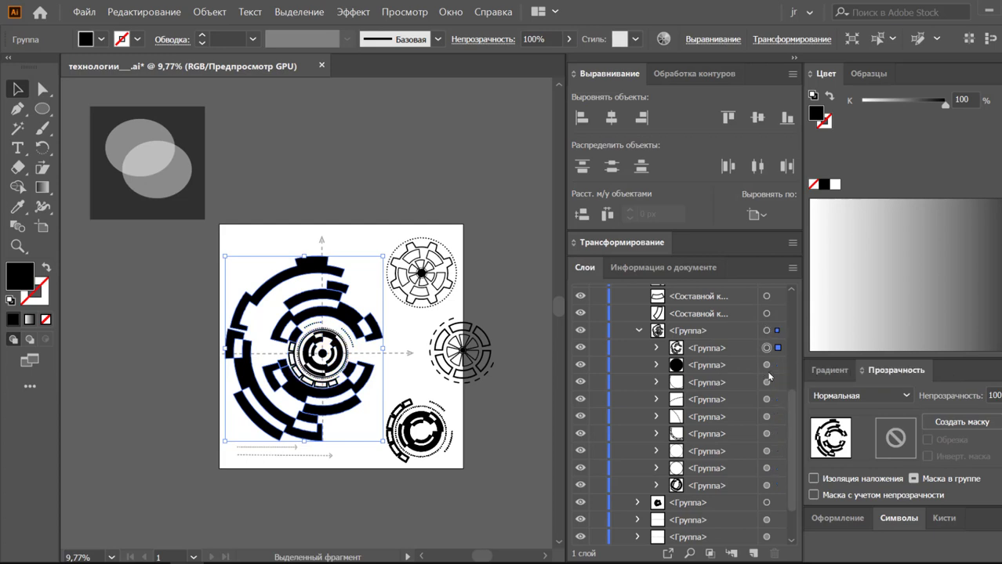
left_click(766, 365)
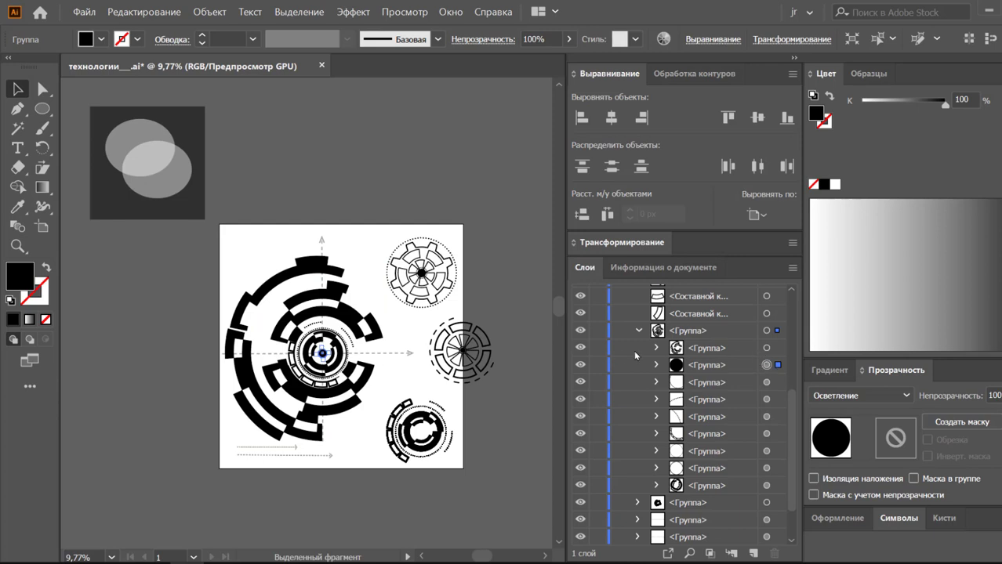
left_click(766, 330)
Step: Isolate the large ring emblem and ungroup it into its sub-groups
right_click(343, 310)
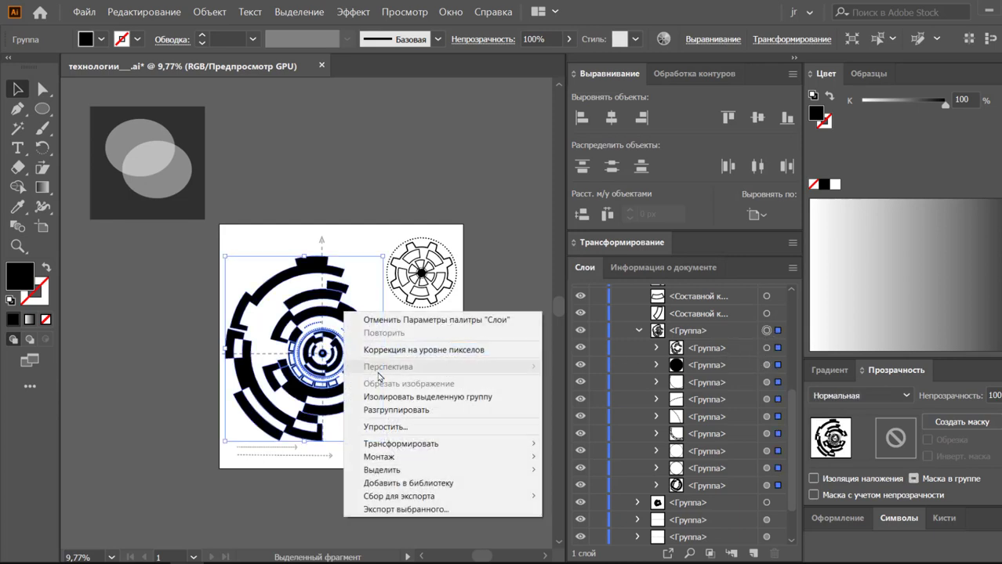
left_click(379, 399)
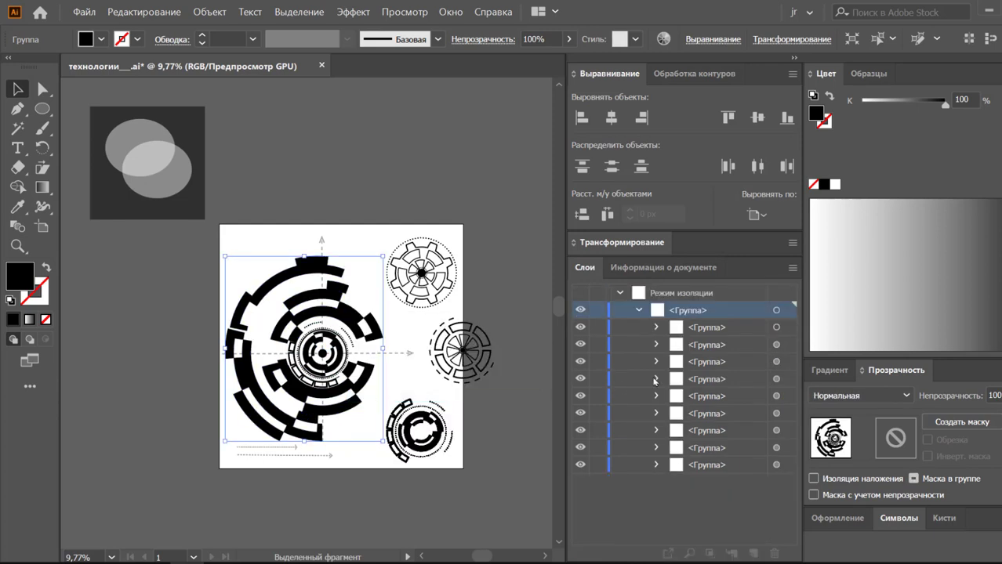
left_click(777, 311)
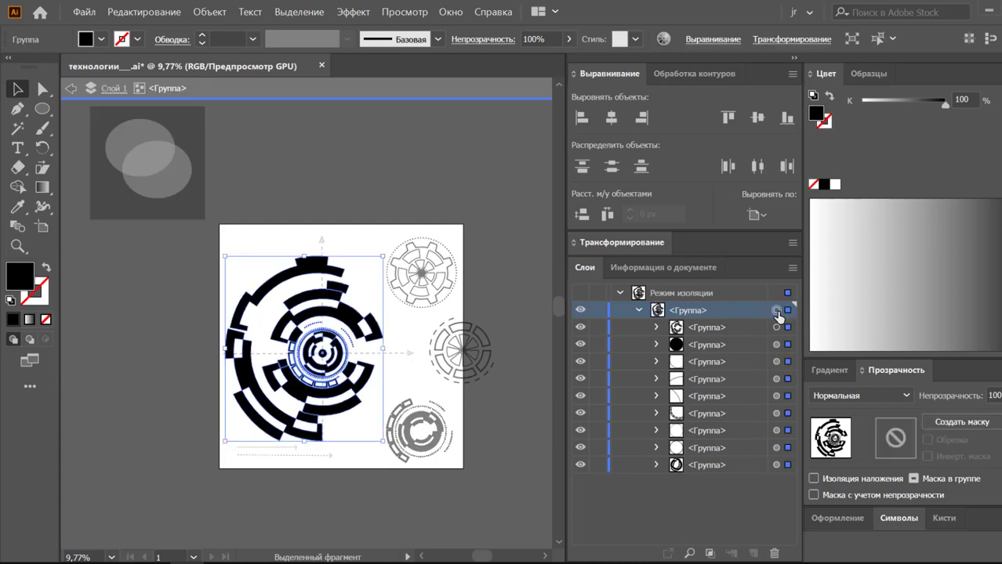
right_click(369, 333)
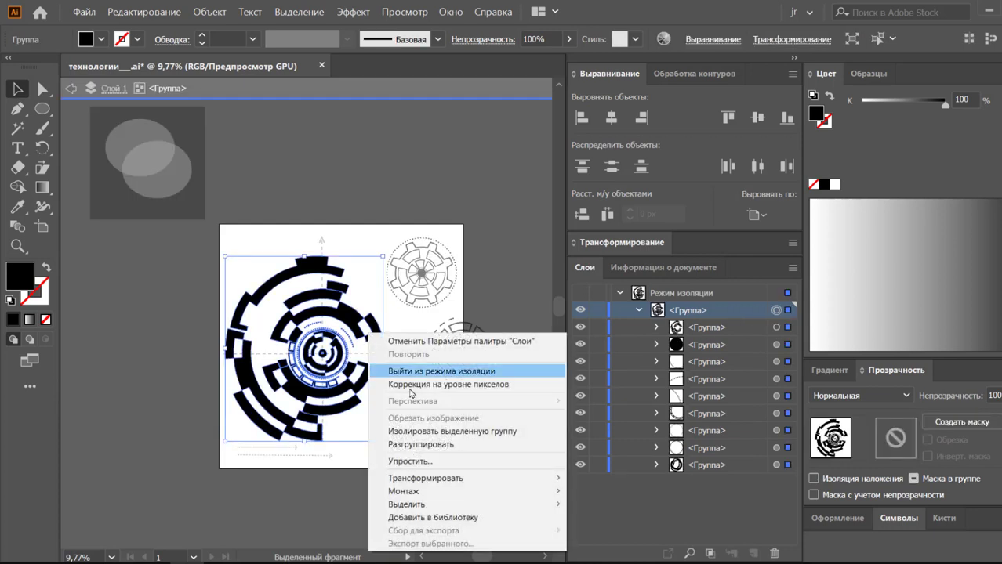
left_click(406, 443)
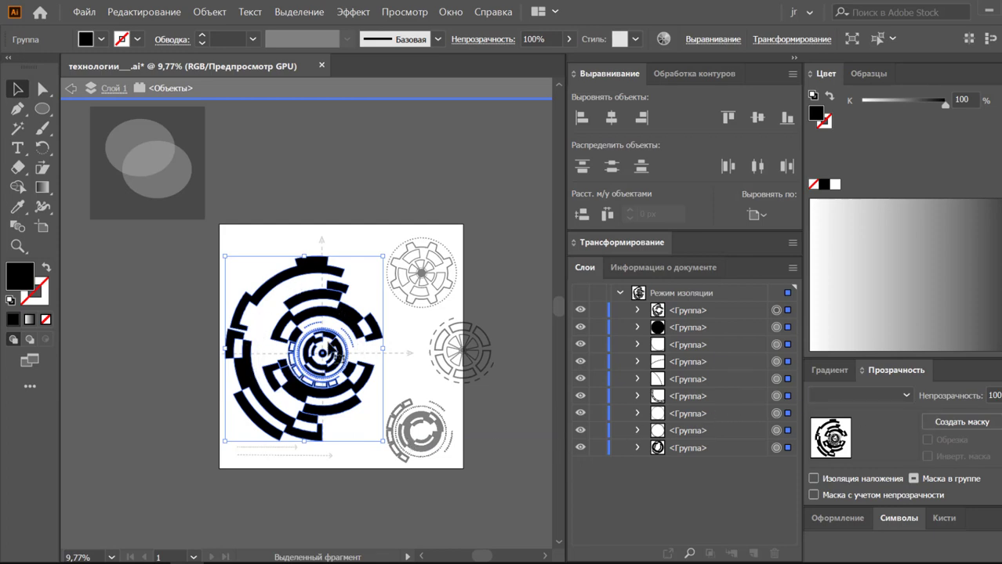
left_click(903, 392)
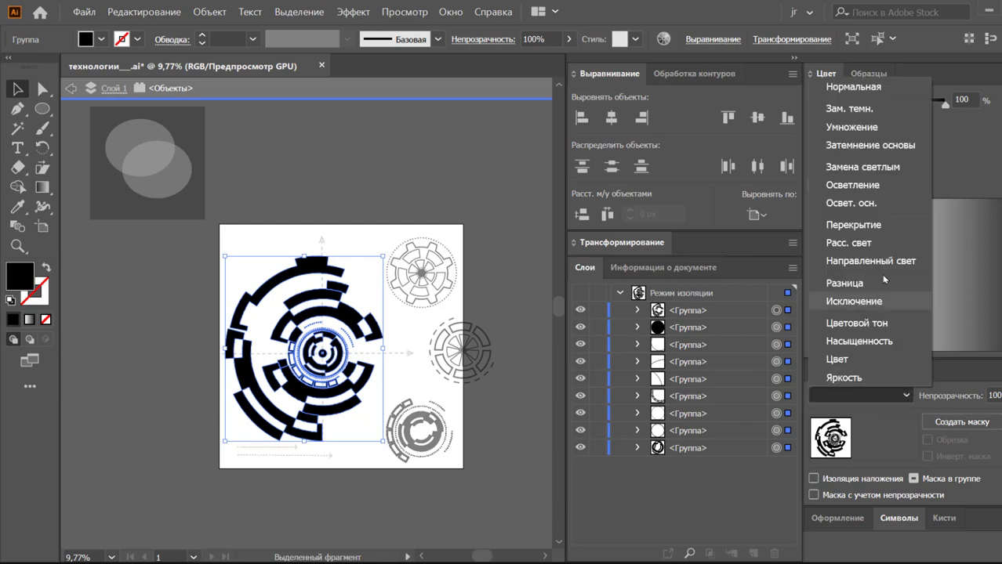
left_click(889, 438)
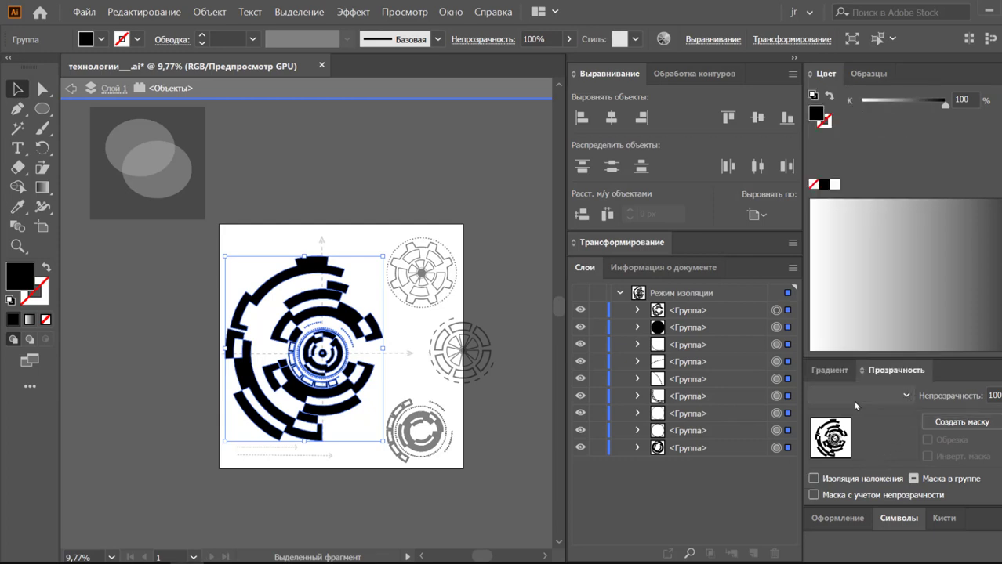
Step: Set all ring pieces to Нормальная (Normal) blending and regroup them as one group
left_click(775, 328)
left_click(776, 345)
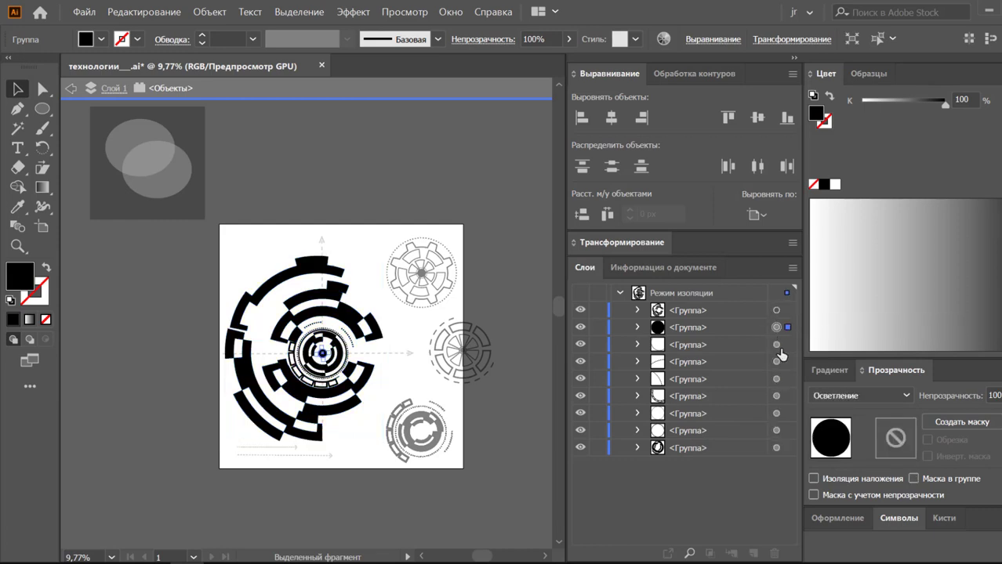
key("ctrl+a")
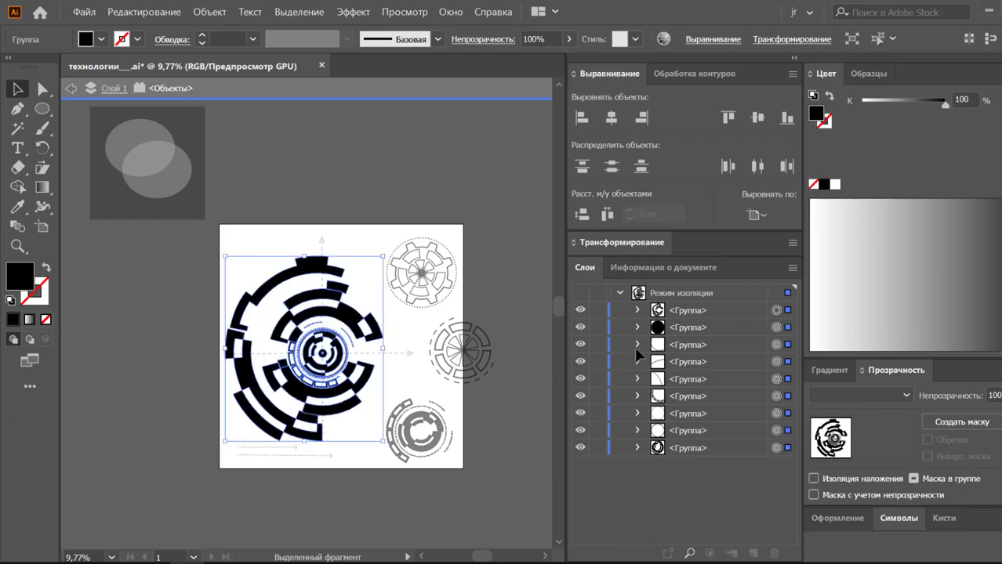
left_click(862, 395)
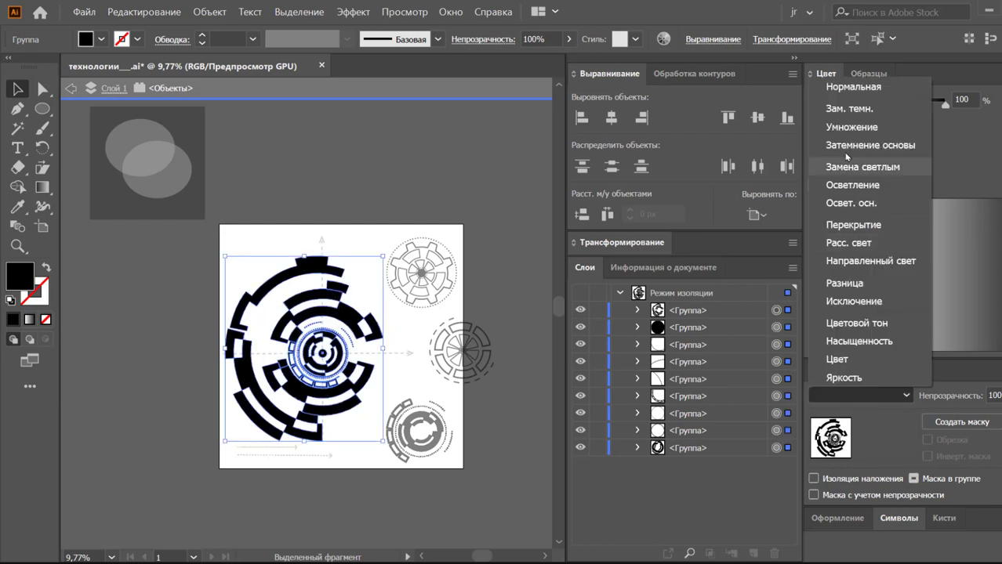
left_click(853, 87)
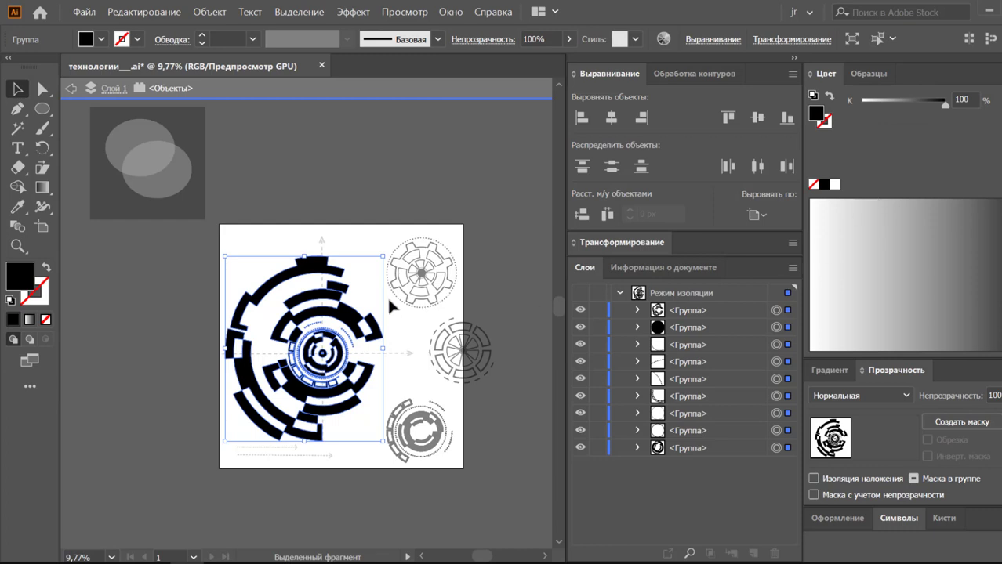
right_click(343, 306)
left_click(382, 409)
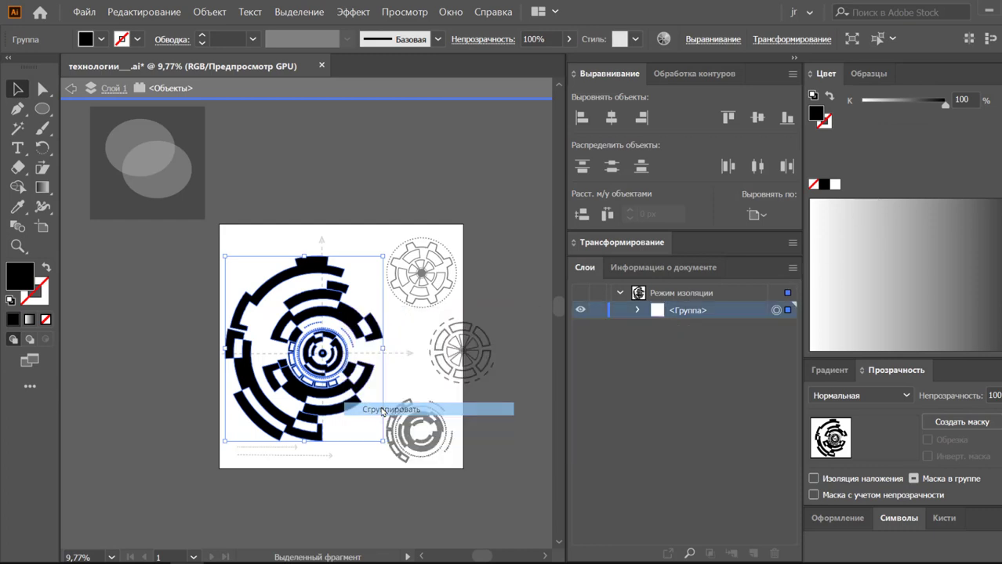
Step: Exit isolation mode and unlock the background rectangle layer in the Layers panel
double_click(298, 142)
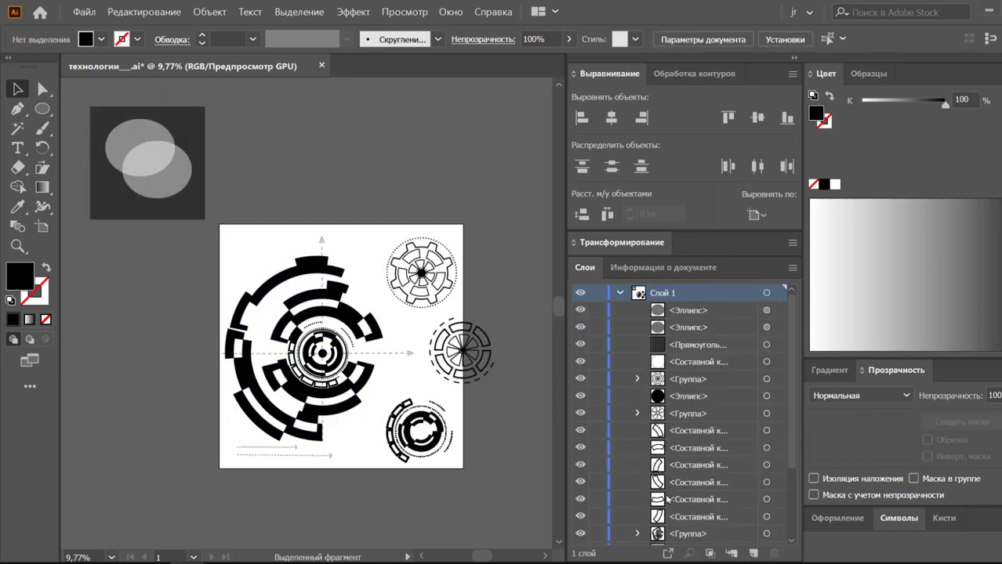
scroll(667, 499, "down", 3)
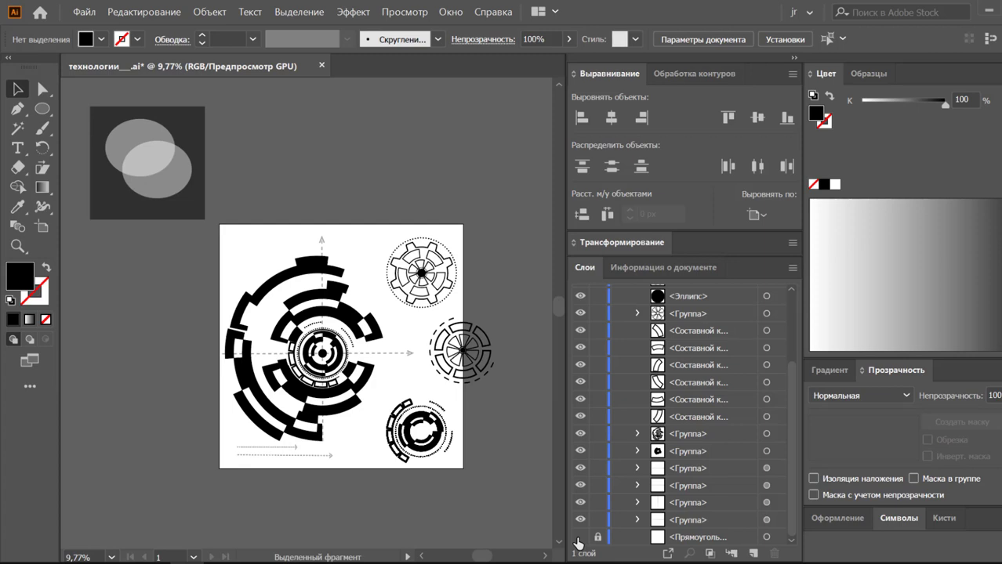
scroll(577, 543, "up", 3)
scroll(593, 515, "down", 4)
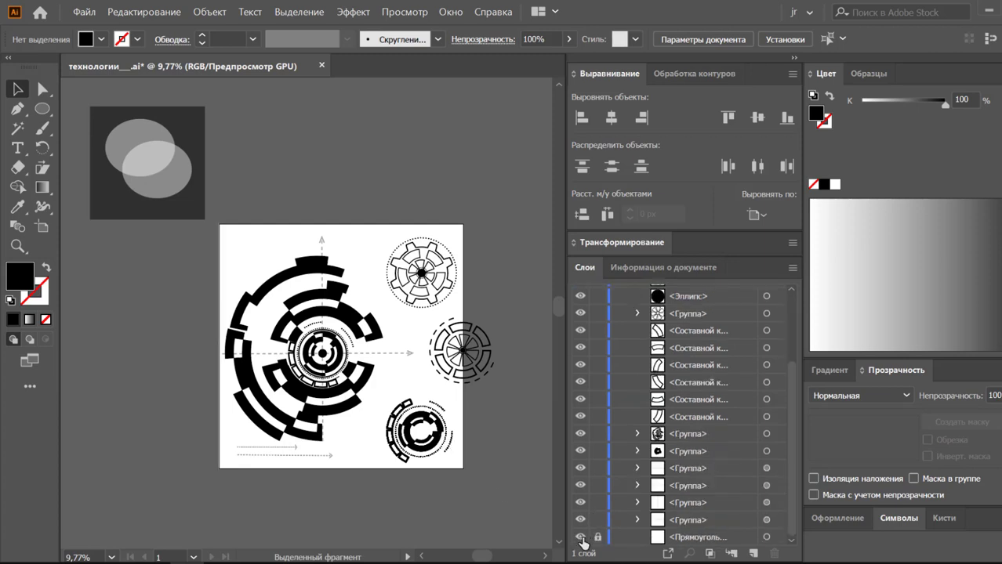
left_click(580, 537)
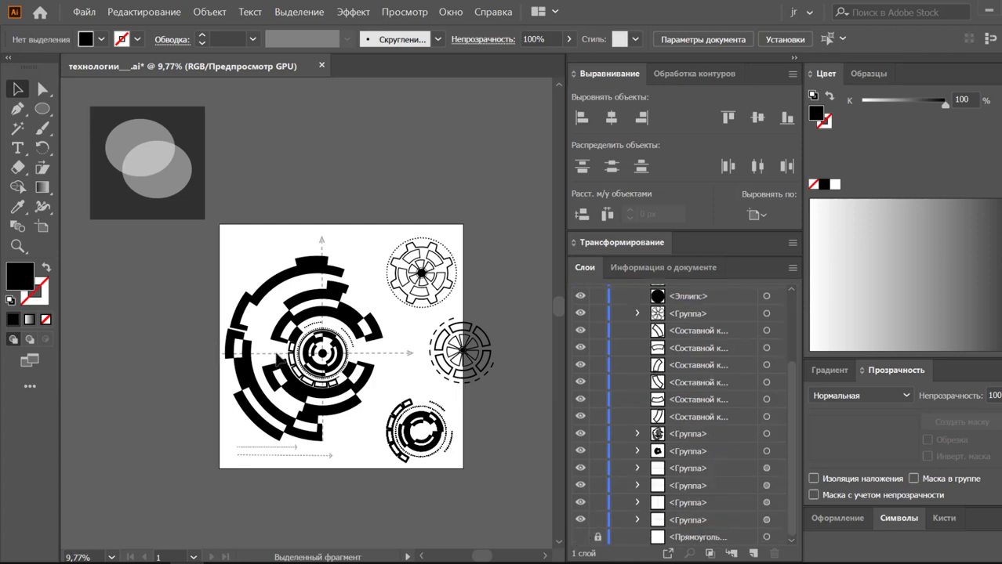
left_click(597, 537)
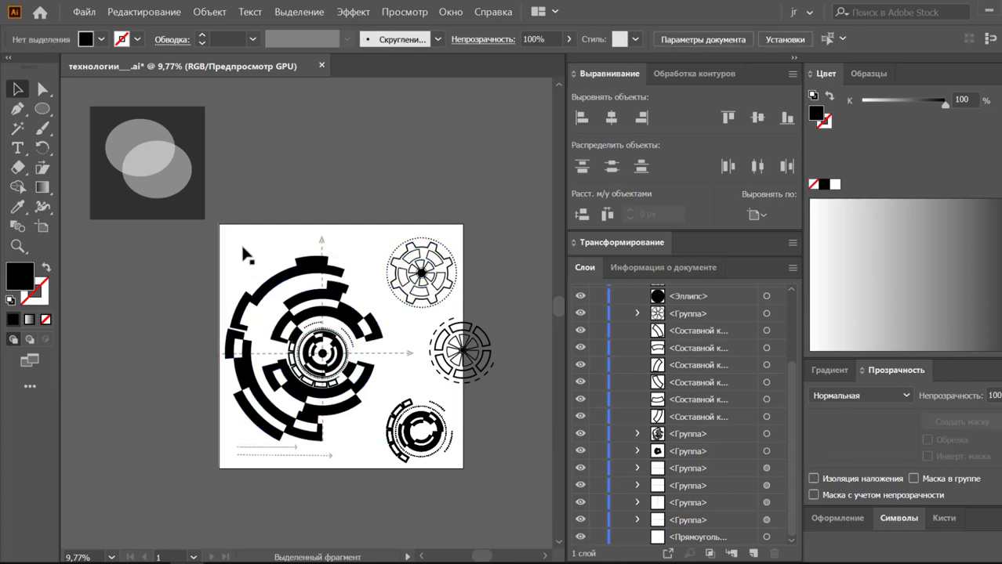
Step: Move the white rectangle onto the artboard and centre it horizontally and vertically
left_click(526, 197)
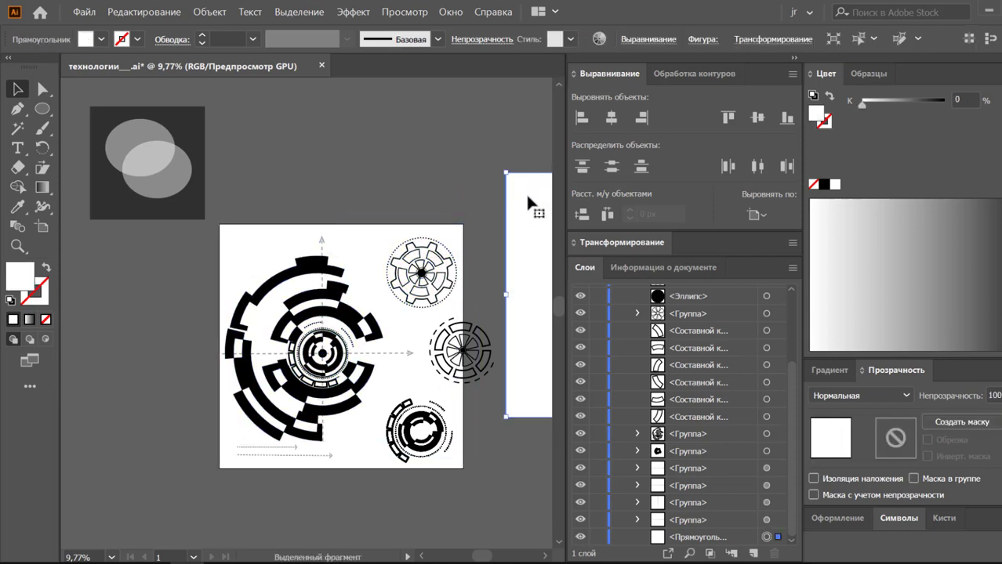
mouse_move(526, 196)
left_mouse_down()
mouse_move(241, 255)
mouse_move(240, 243)
left_mouse_up()
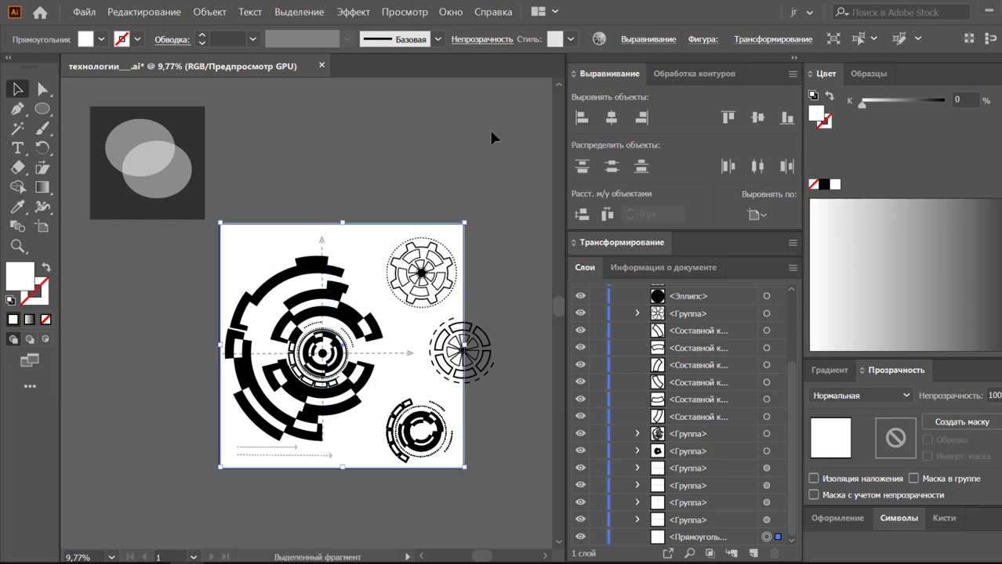
left_click(610, 117)
left_click(757, 117)
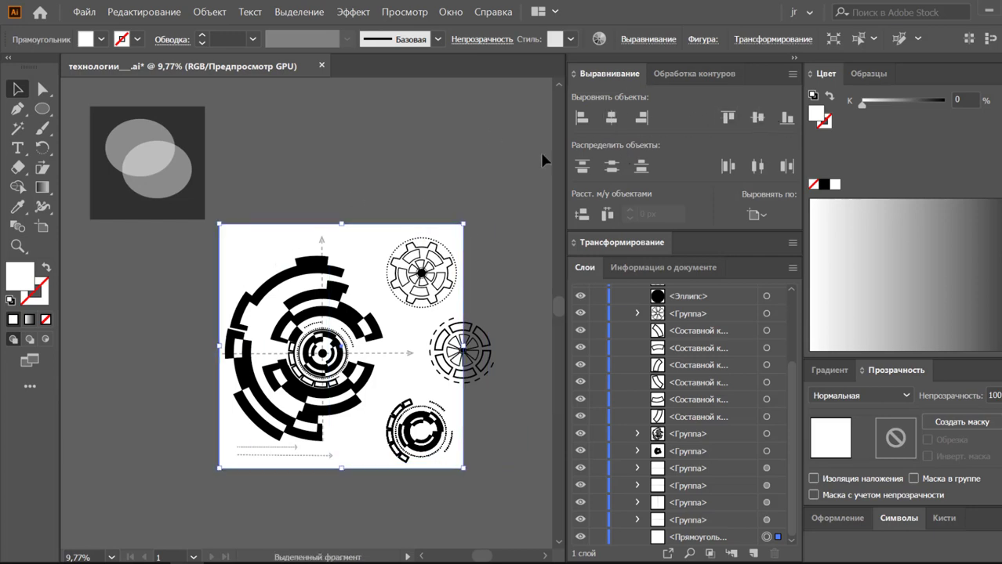
left_click(497, 167)
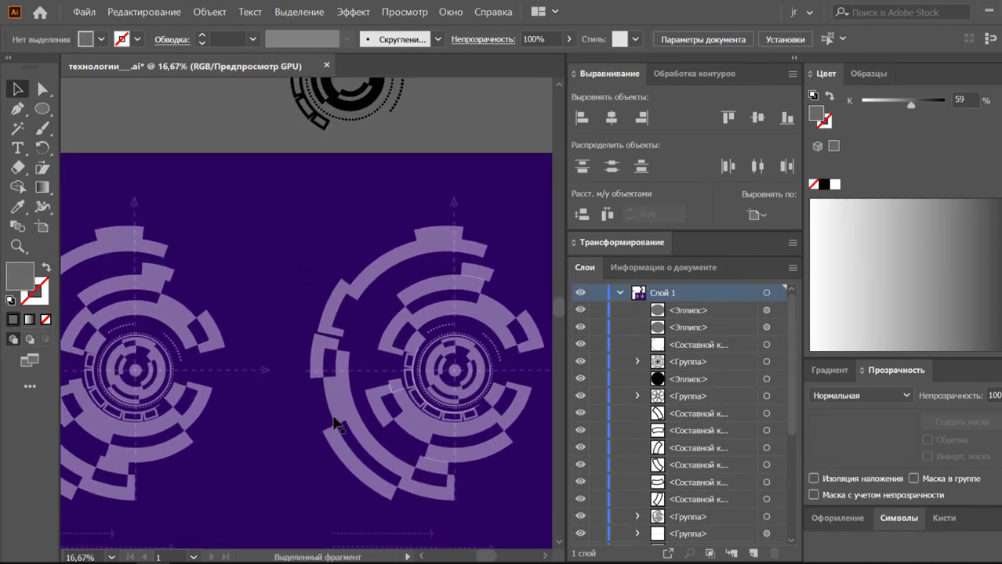
left_click(345, 406)
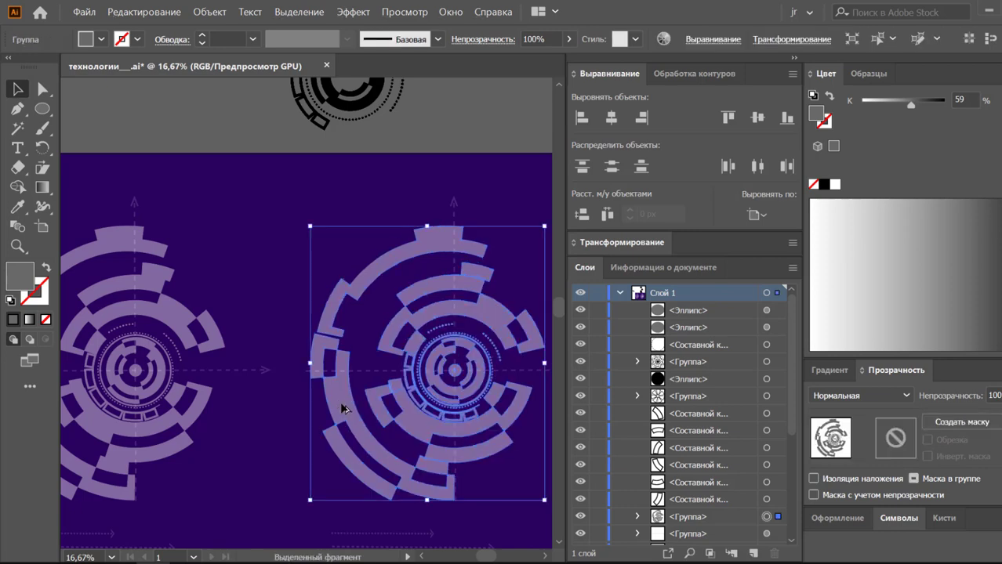
key("ctrl+d")
left_click(280, 240)
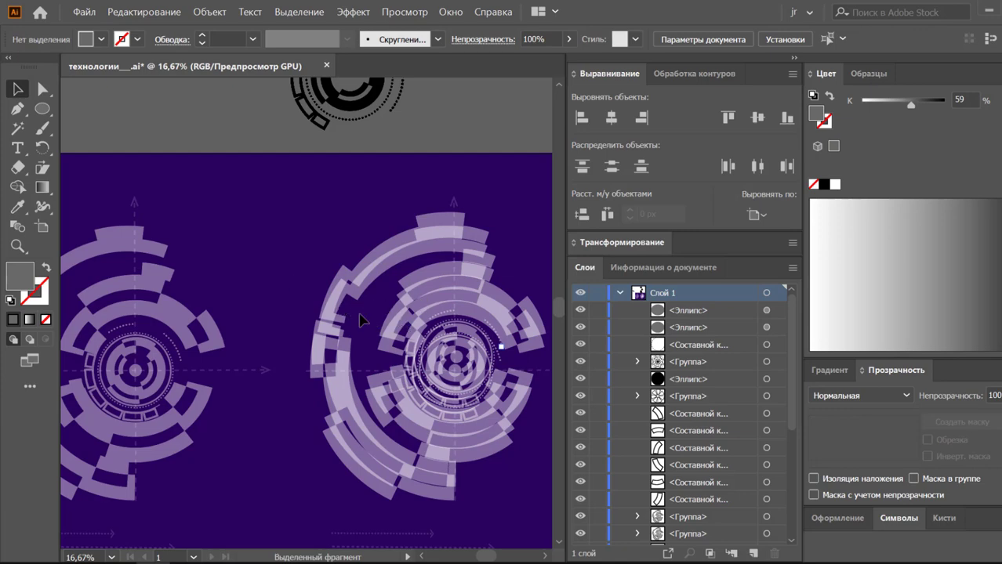
key("ctrl+z")
key("ctrl+z")
left_click(321, 255)
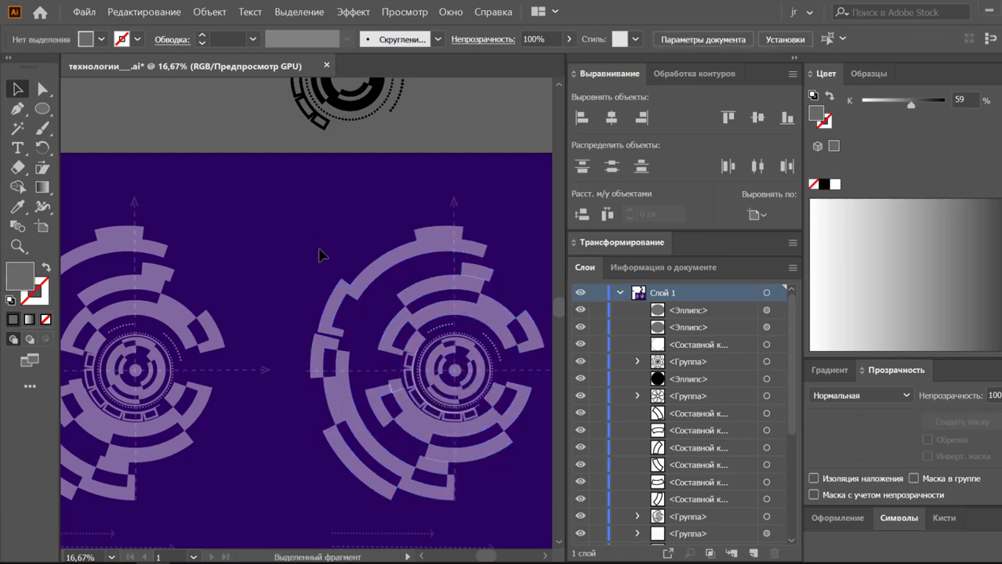
key("ctrl+minus")
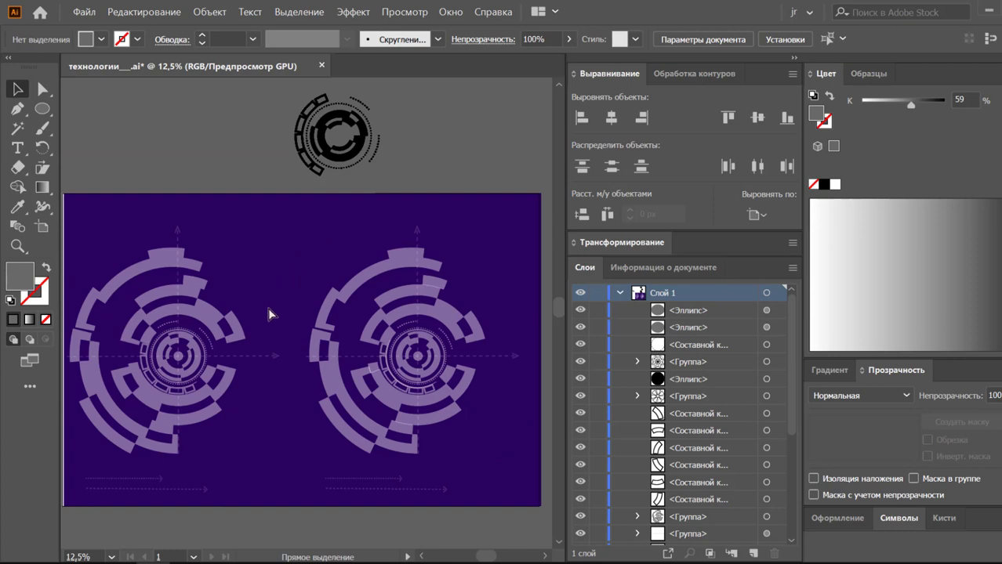
left_click_drag(287, 290, 323, 276)
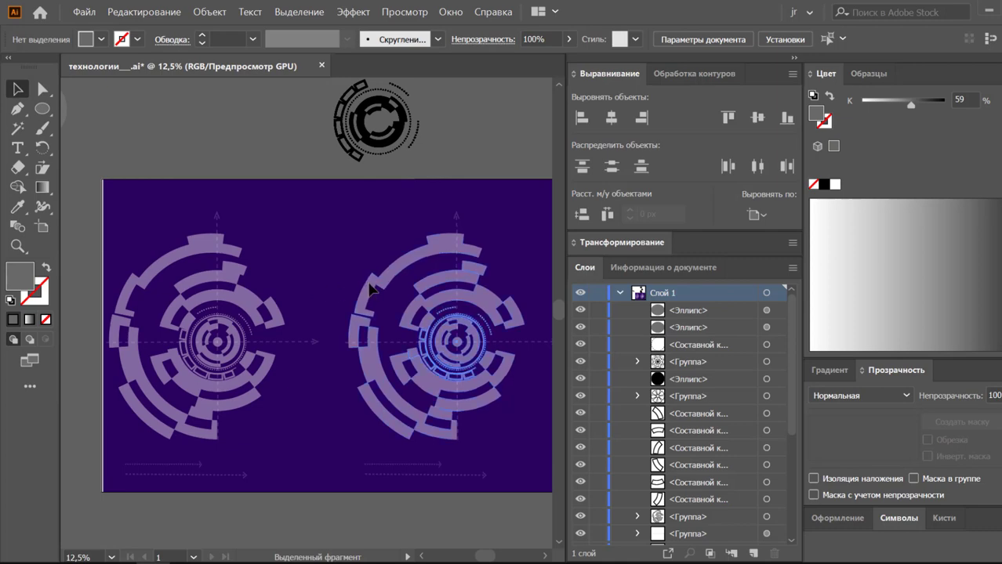
left_click(369, 287)
key("a")
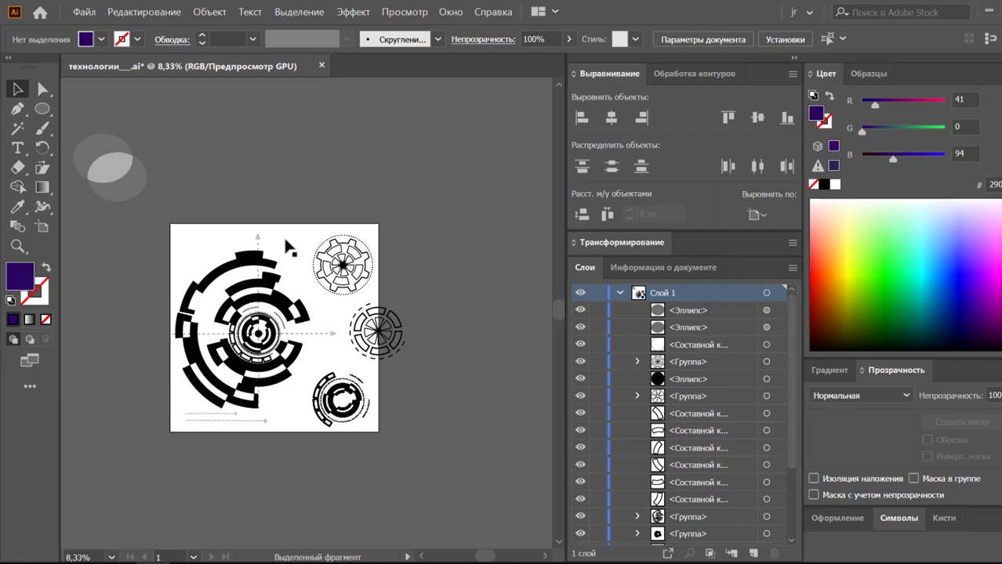
Step: Delete the two grey demo ellipses and select the central circular group
left_click_drag(152, 116, 94, 187)
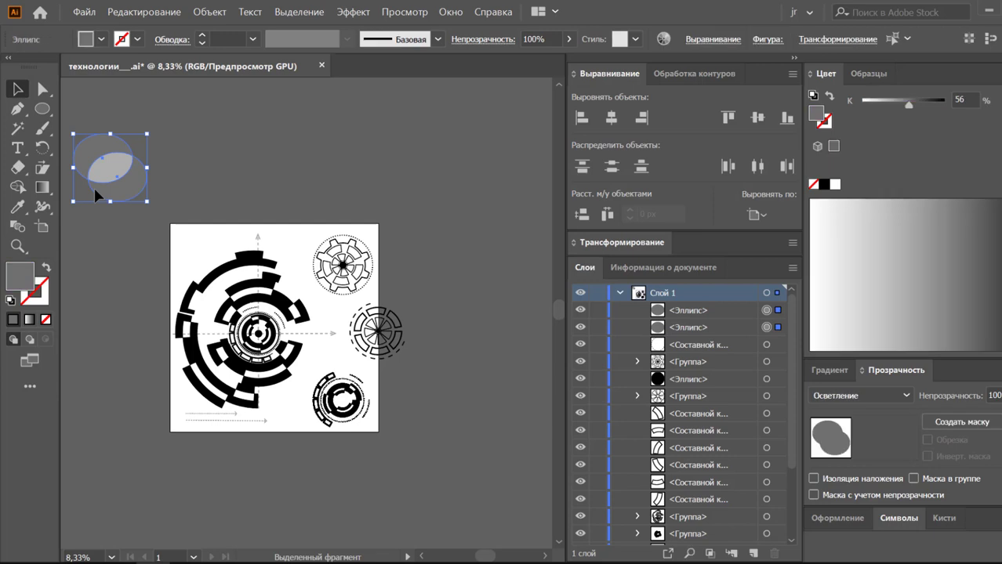
key("Delete")
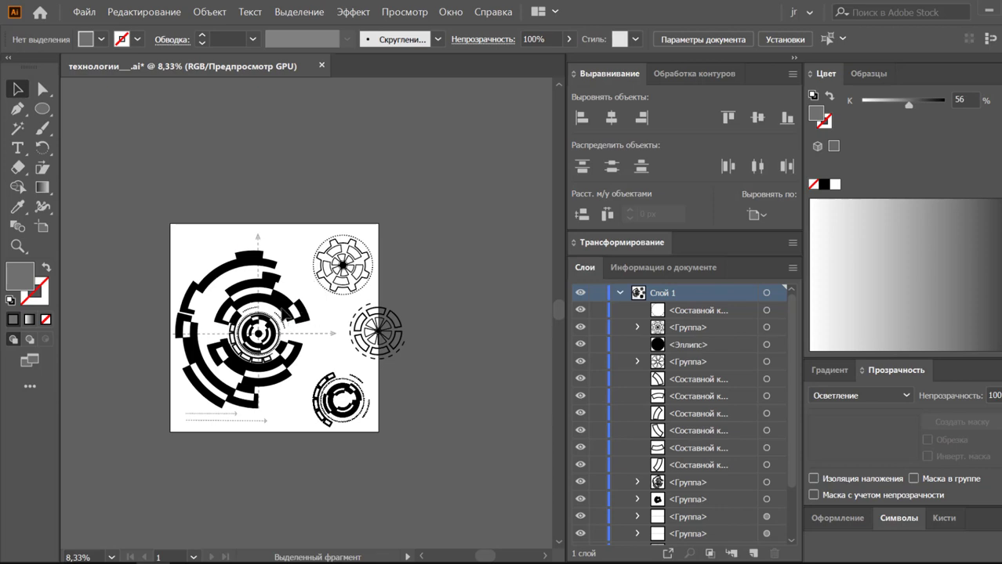
left_click(306, 312)
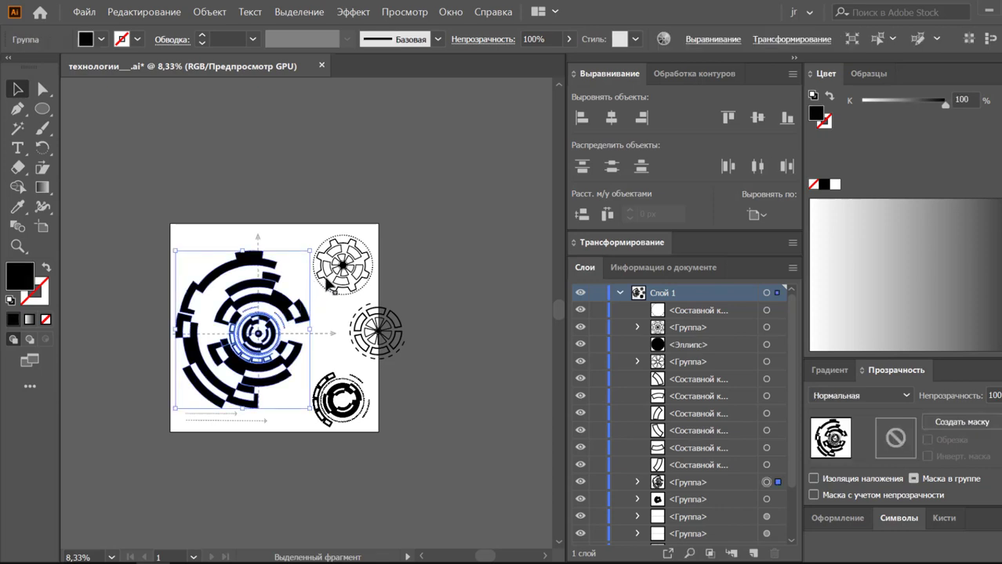
Step: Inspect the top-right gear, a small right-circle arc and the bottom-right circle group
left_click(329, 285)
left_click(358, 321)
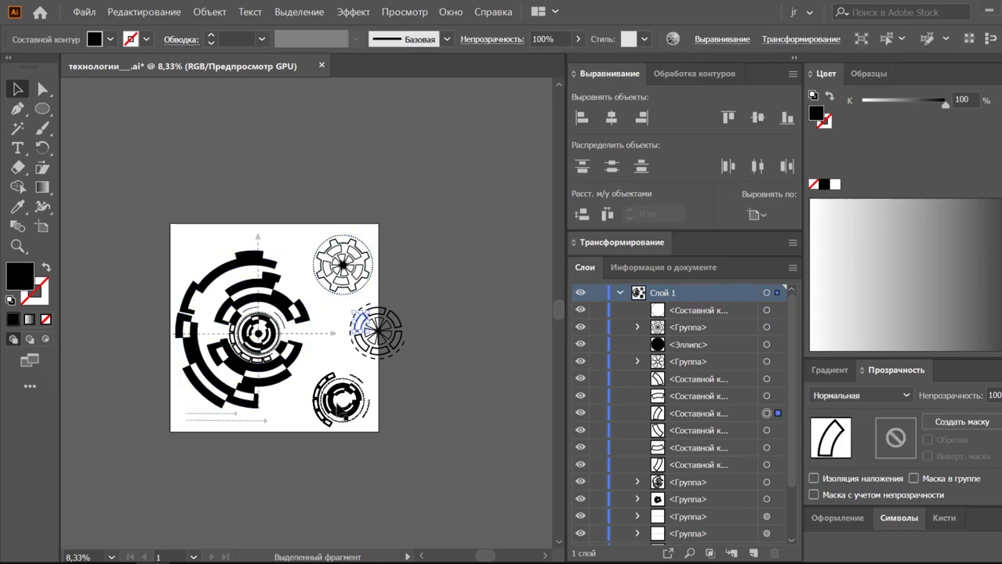
left_click(392, 361)
left_click(345, 400)
left_click(401, 396)
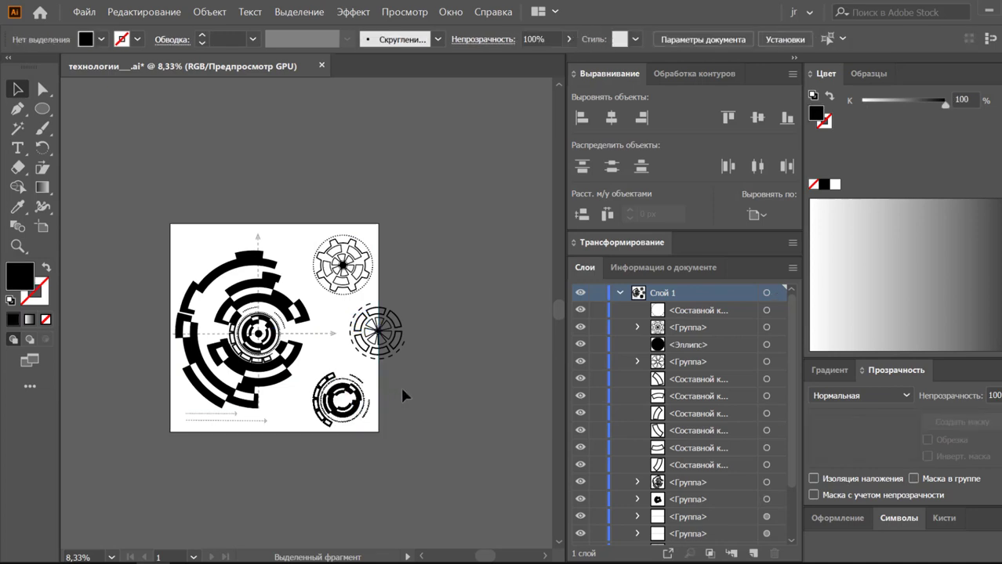
Step: Isolate the large circular emblem group via its context menu and select its contents
left_click(278, 342)
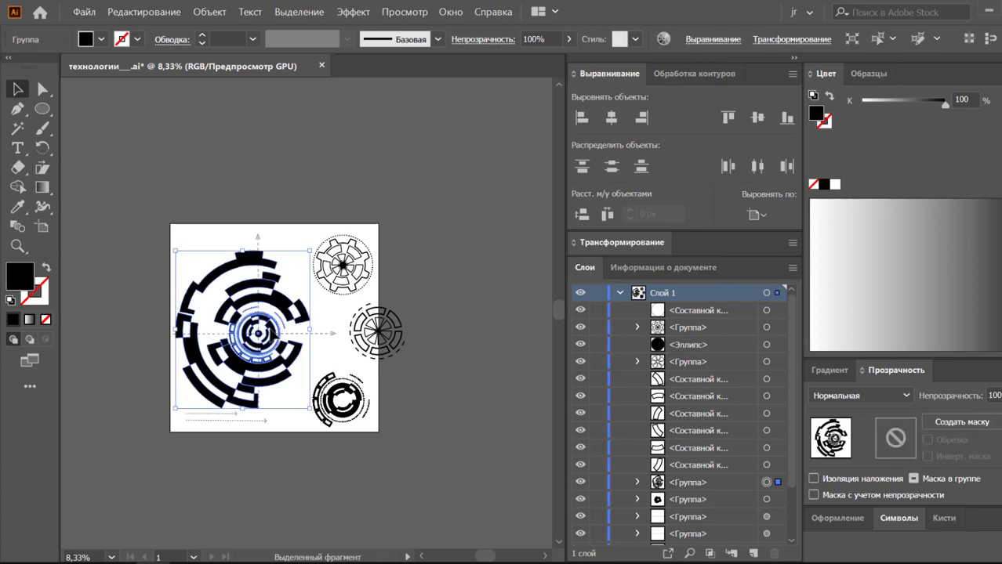
right_click(267, 328)
left_click(297, 418)
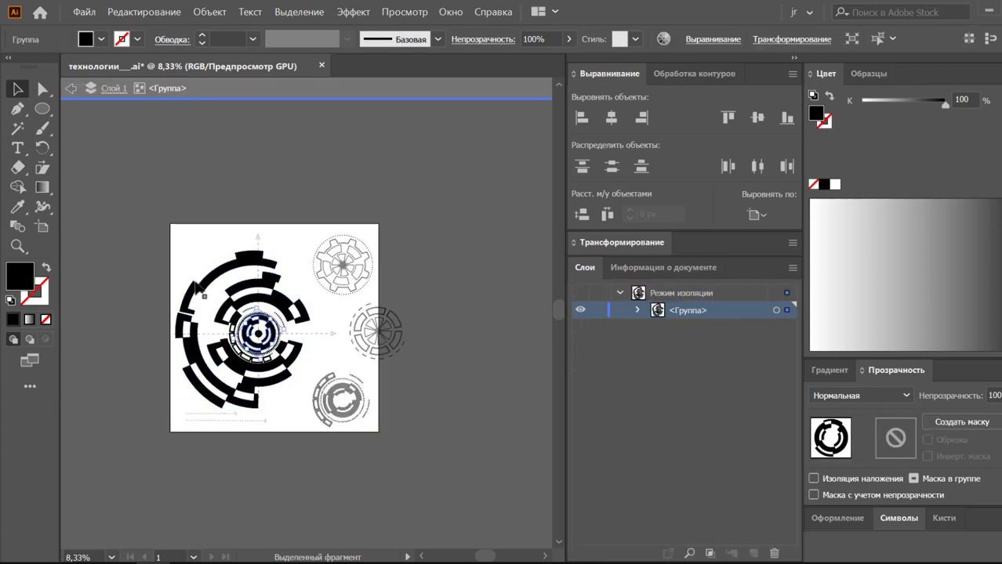
left_click_drag(134, 209, 317, 433)
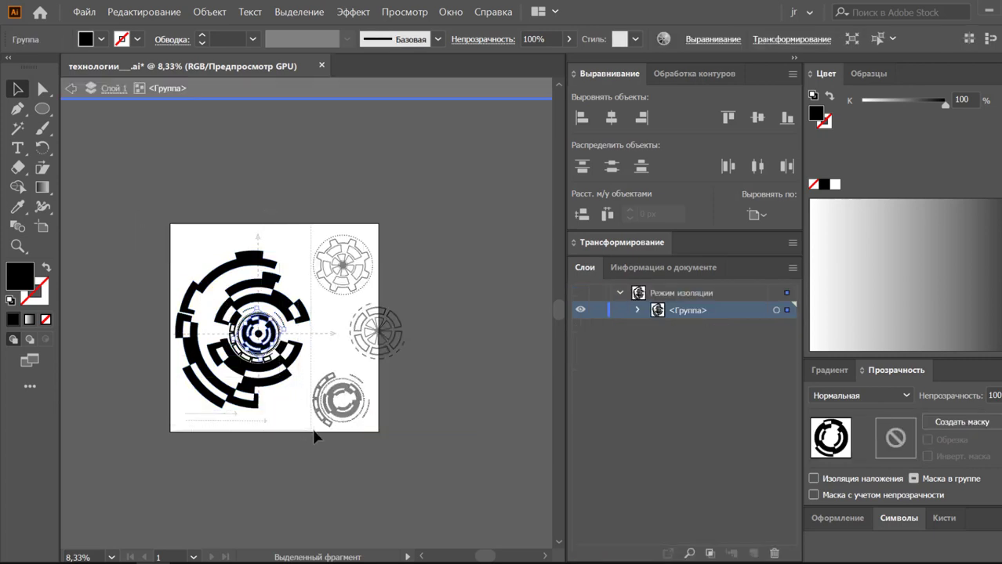
Step: Expand the group and its first nested sub-group in Layers, then exit isolation mode
left_click(634, 311)
left_click(656, 327)
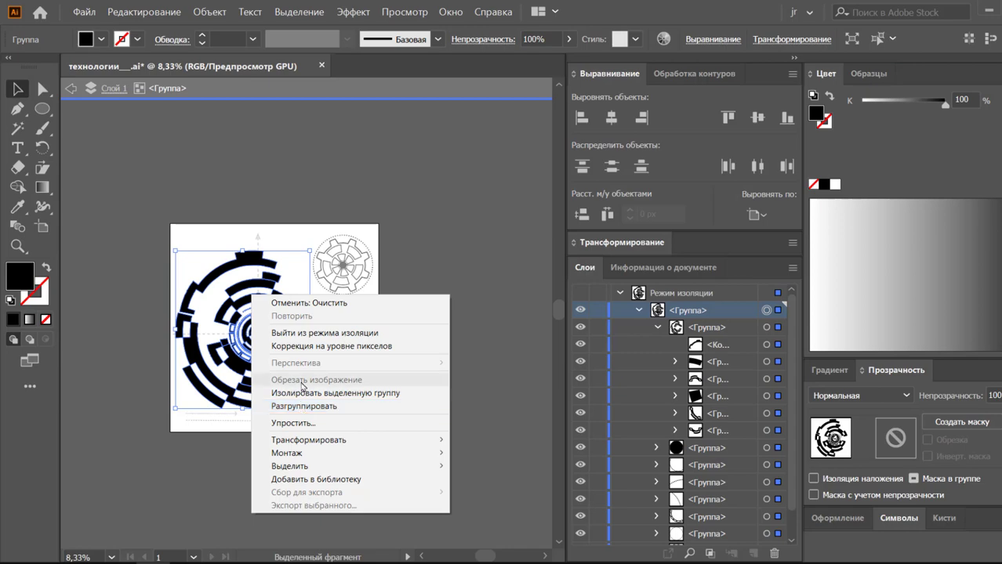
left_click(208, 12)
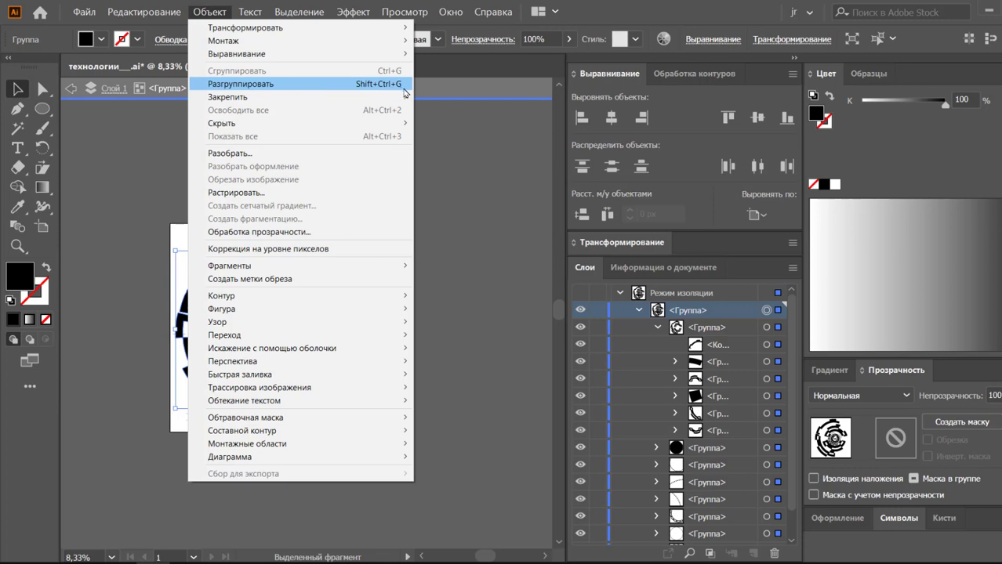
left_click(456, 226)
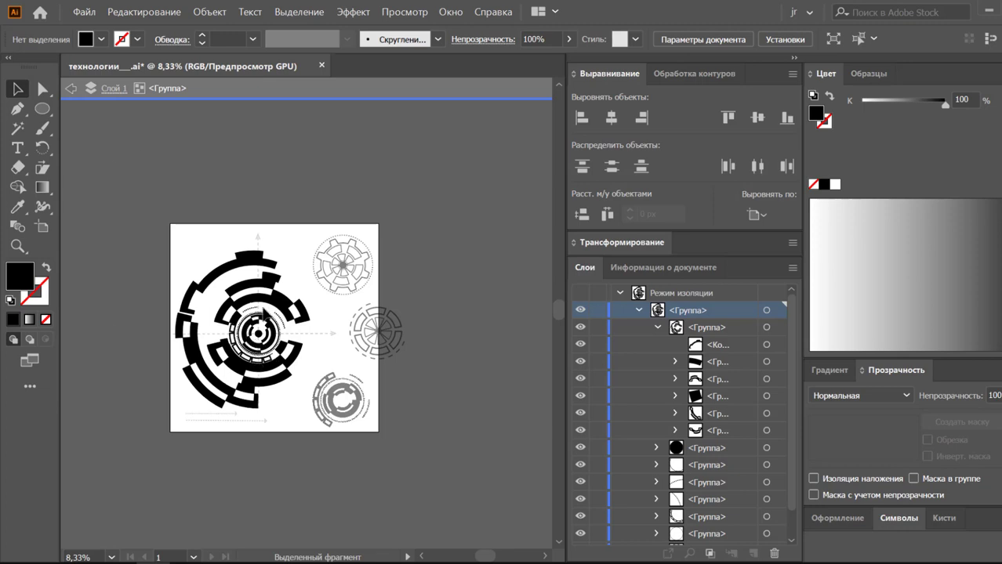
double_click(496, 269)
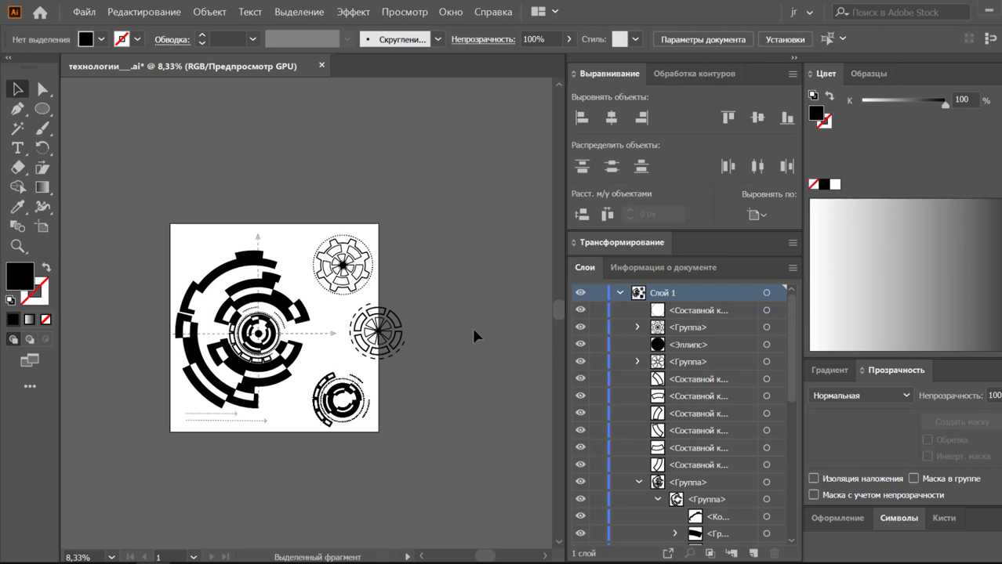
left_click(397, 343)
left_click(406, 318)
left_click_drag(310, 227, 356, 252)
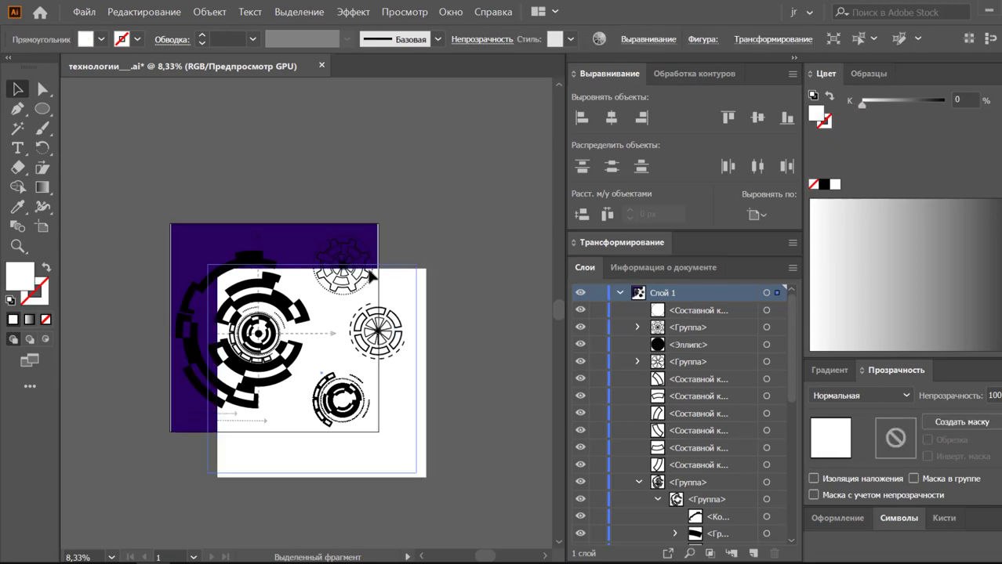
key("ctrl+z")
left_click(411, 225)
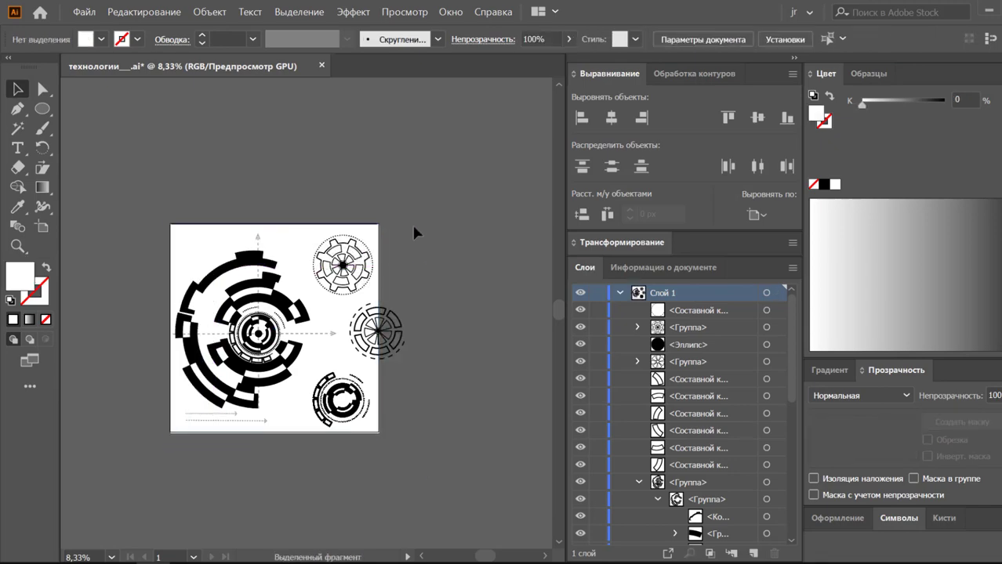